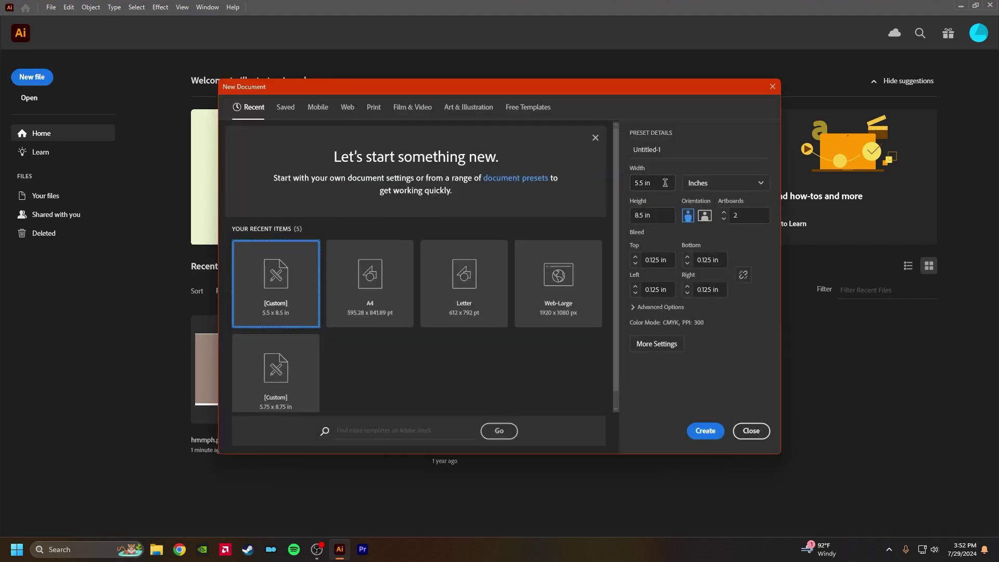
Set the new document's units to inches, with a width of 5.5 in and a height of 8.5 in.
{"action": "left_click", "coordinate": [718, 187]}
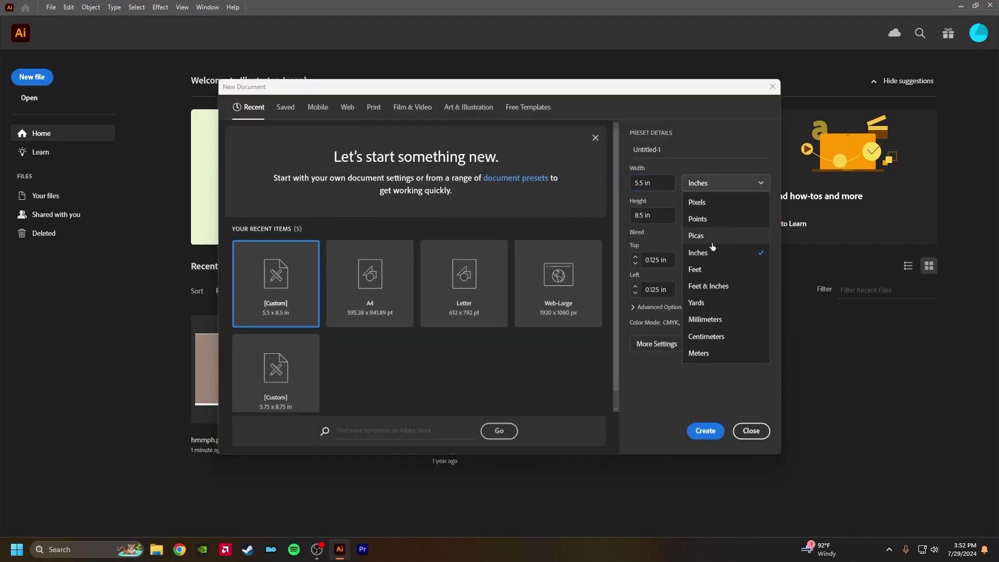
{"action": "left_click", "coordinate": [712, 252]}
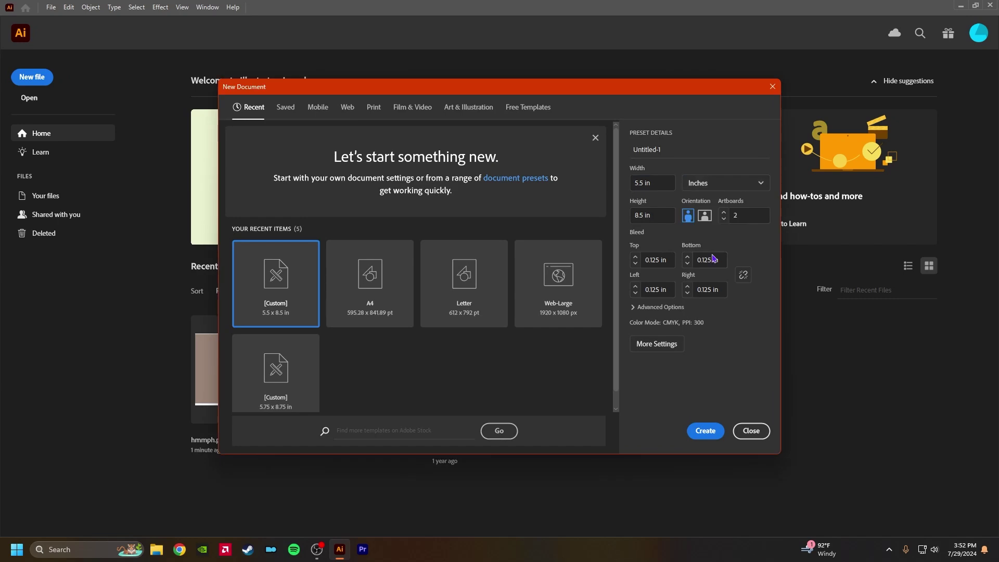
{"action": "left_click_drag", "start_coordinate": [661, 183], "coordinate": [605, 183]}
{"action": "left_click", "coordinate": [661, 215]}
{"action": "left_click_drag", "start_coordinate": [660, 215], "coordinate": [625, 214]}
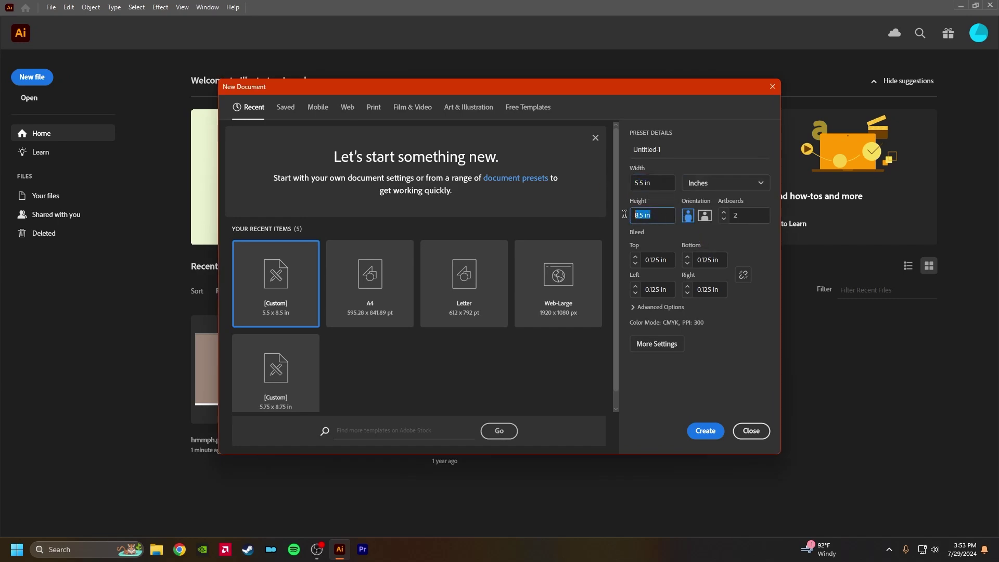
{"action": "double_click", "coordinate": [657, 220]}
Give the new document 2 artboards and link the bleed values at 0.125 in on all four sides.
{"action": "left_click_drag", "start_coordinate": [746, 214], "coordinate": [720, 216]}
{"action": "left_click", "coordinate": [727, 235]}
{"action": "left_click", "coordinate": [742, 276]}
{"action": "double_click", "coordinate": [670, 262]}
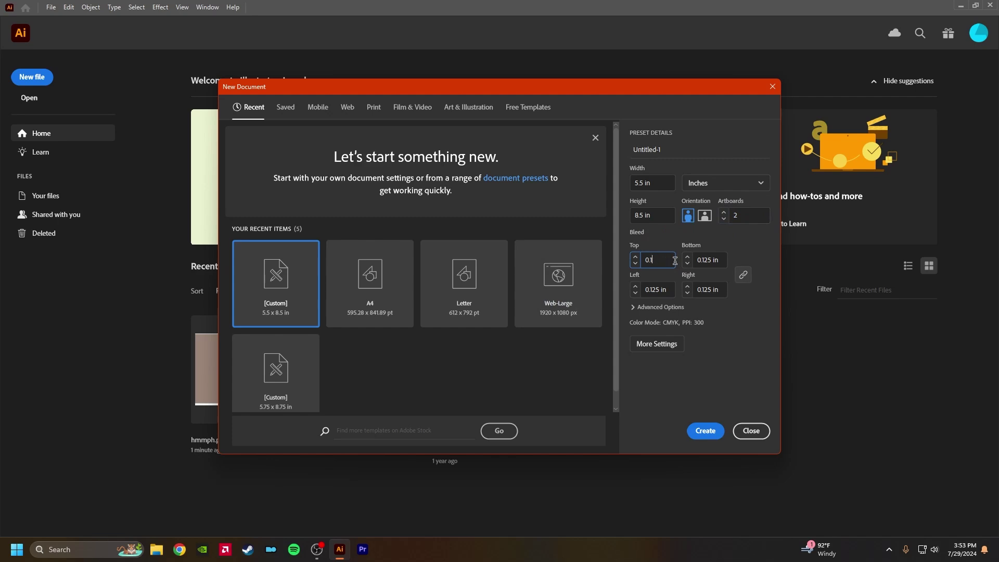
{"action": "key", "text": "BackSpace"}
{"action": "key", "text": "BackSpace"}
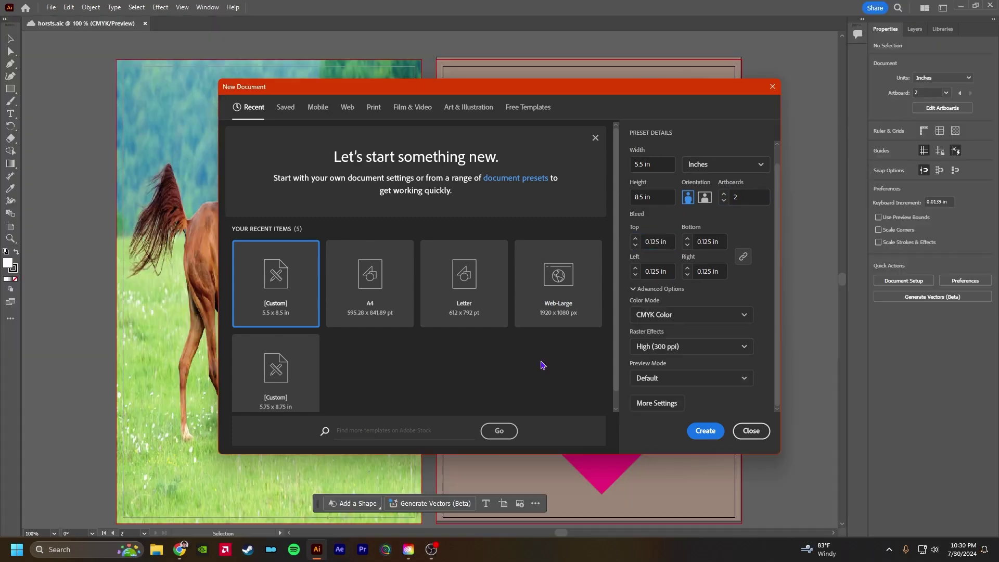
Choose CMYK Color as the new document's color mode, and find the color mode setting for an existing document.
{"action": "left_click", "coordinate": [677, 319]}
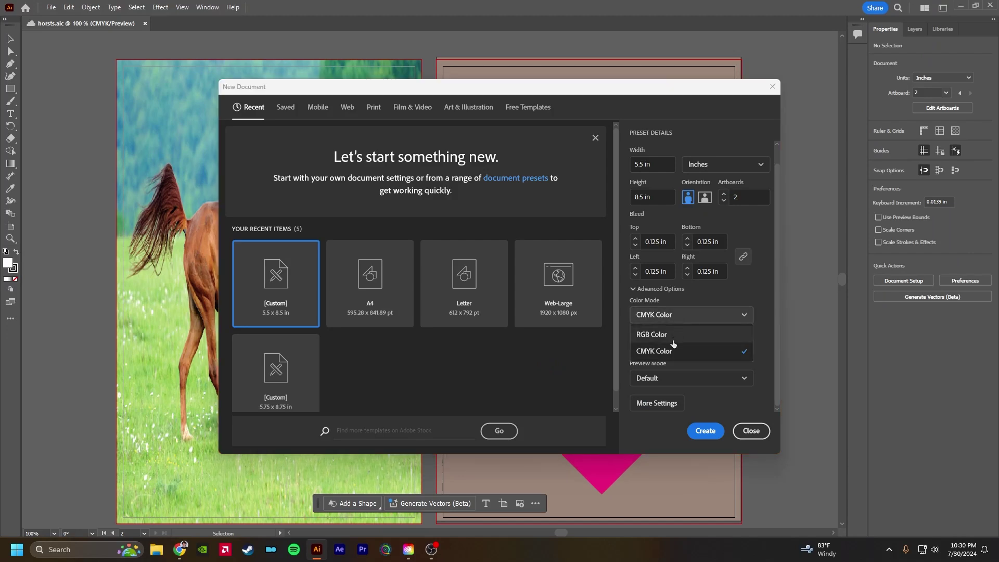
{"action": "left_click", "coordinate": [673, 353]}
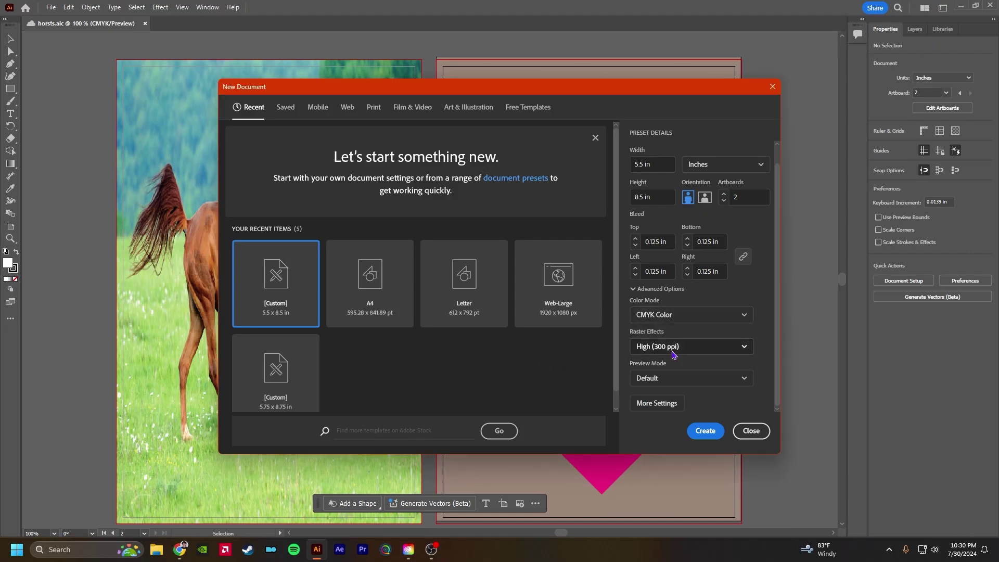
{"action": "key", "text": "Escape"}
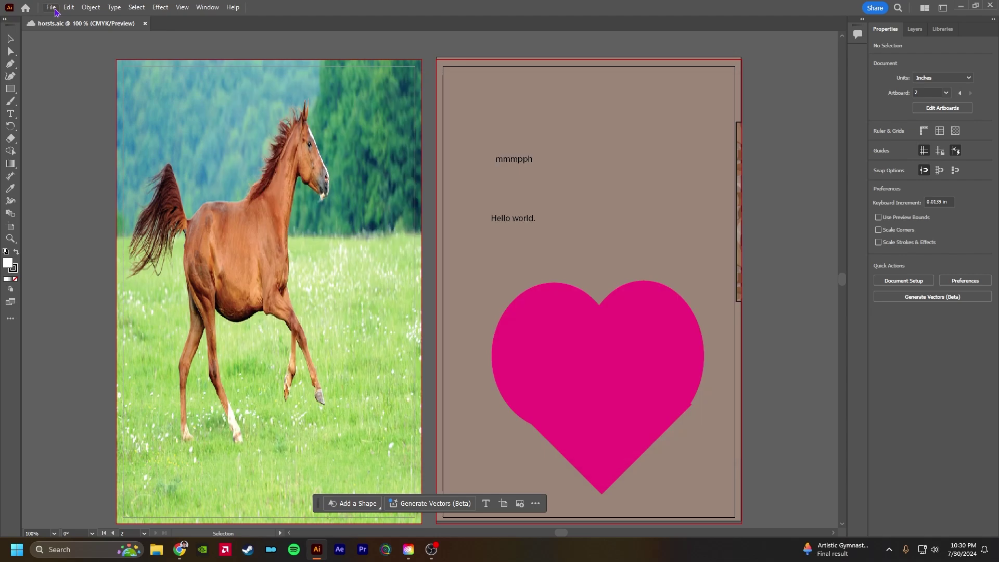
{"action": "left_click", "coordinate": [51, 7]}
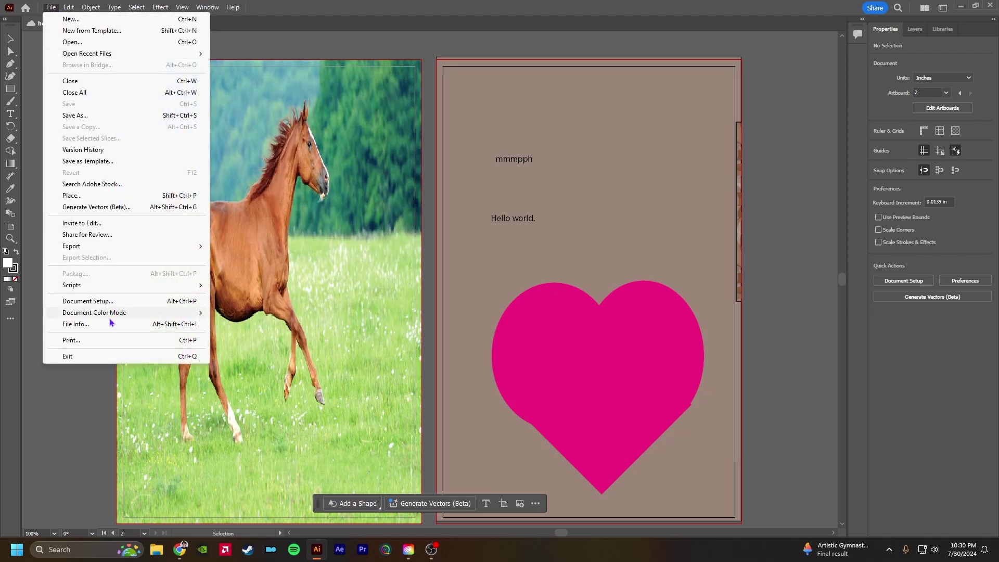
{"action": "mouse_move", "coordinate": [112, 313]}
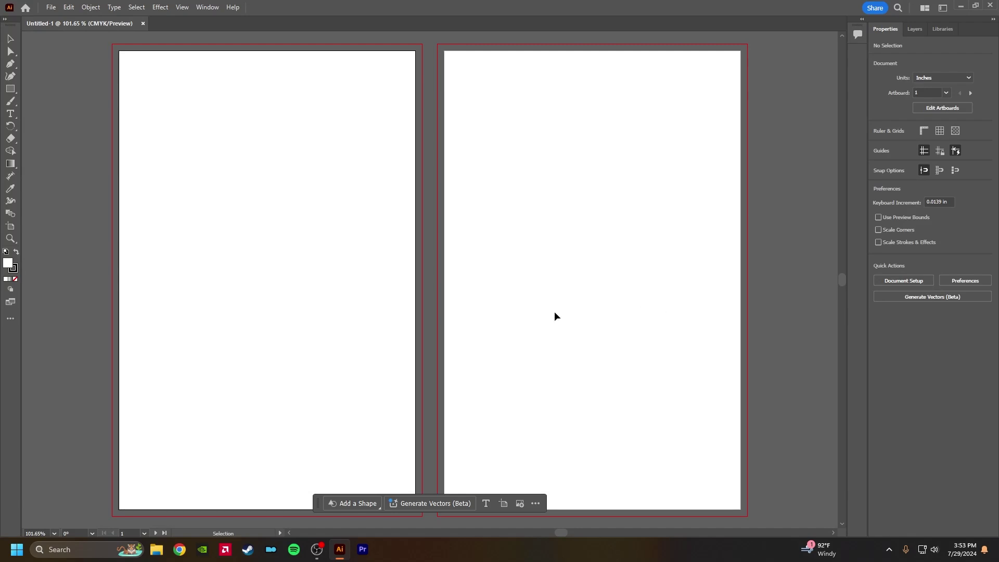
Review the units and bleed values in the document setup and accept them.
{"action": "left_click", "coordinate": [54, 9]}
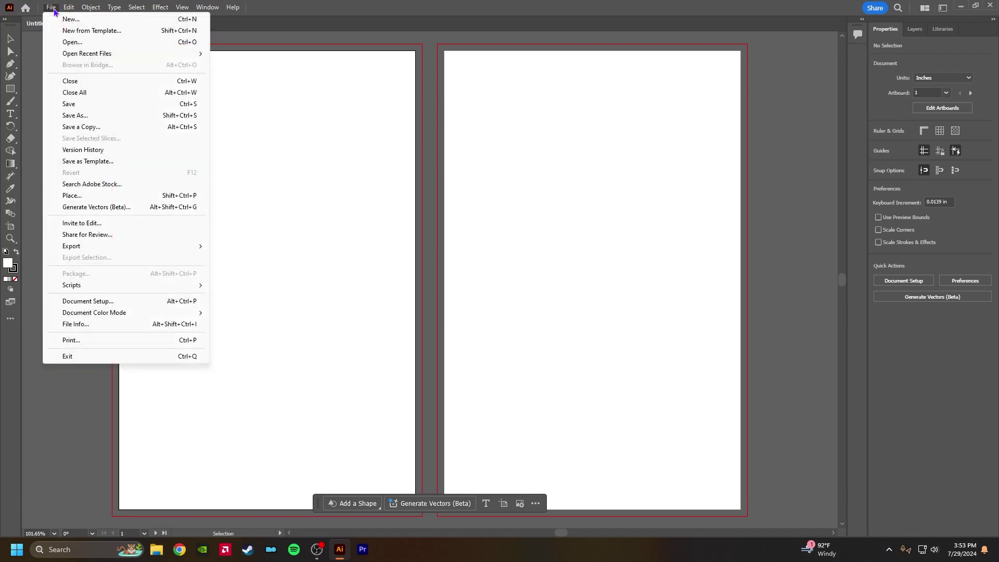
{"action": "left_click", "coordinate": [88, 302]}
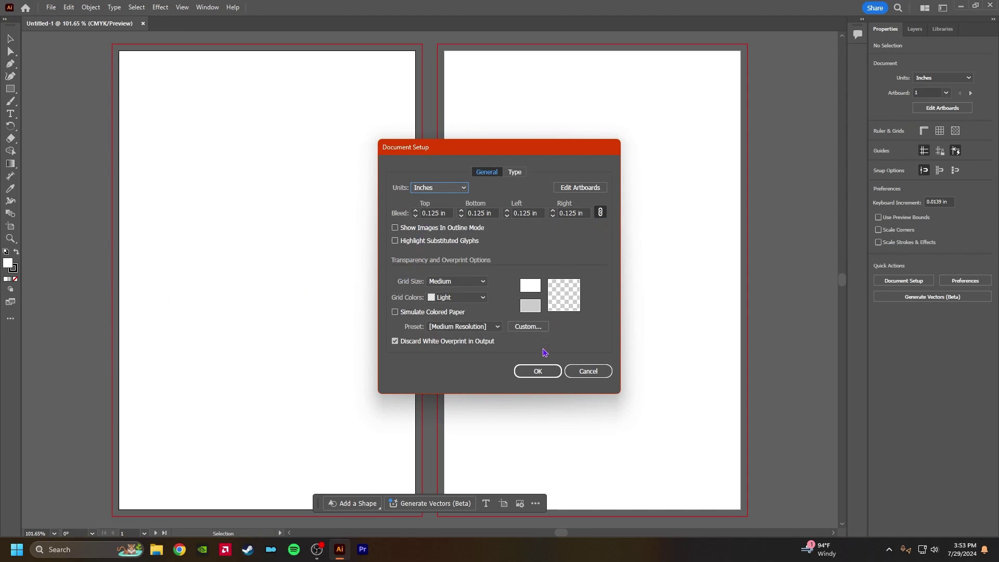
{"action": "left_click", "coordinate": [539, 371]}
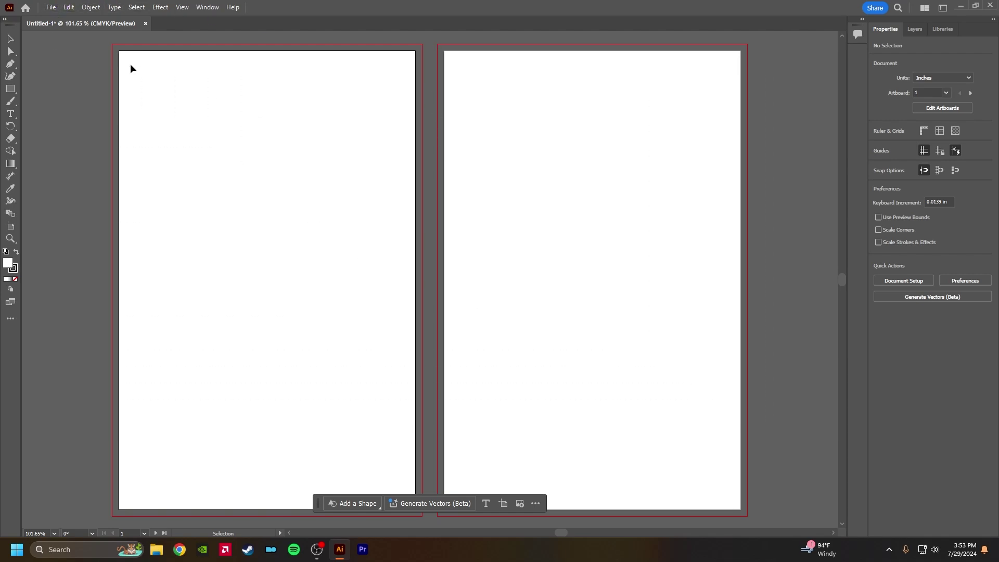
Place the horse_mmmhph PNG from Downloads and move it over the first artboard, centered vertically.
{"action": "left_click", "coordinate": [51, 8]}
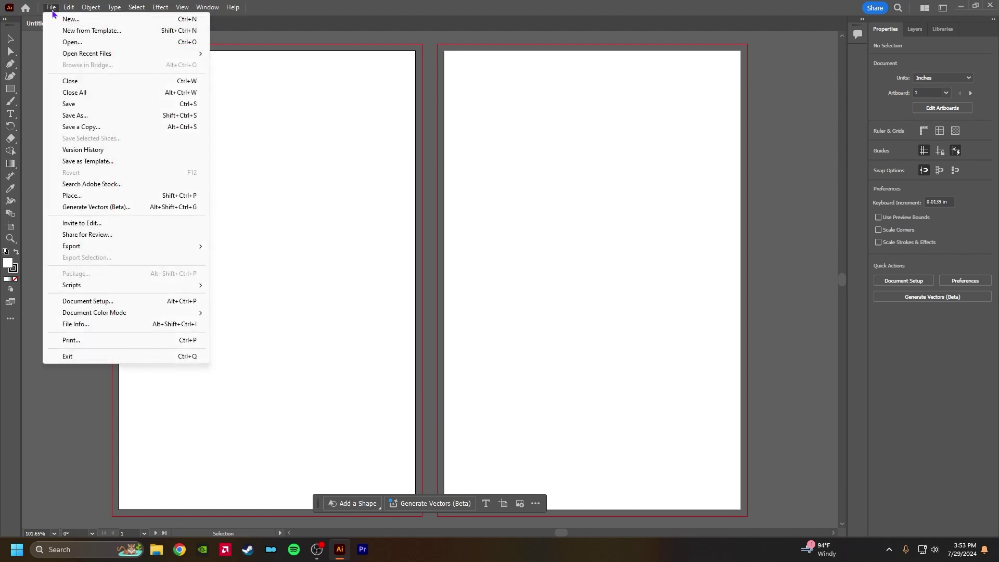
{"action": "left_click", "coordinate": [83, 200]}
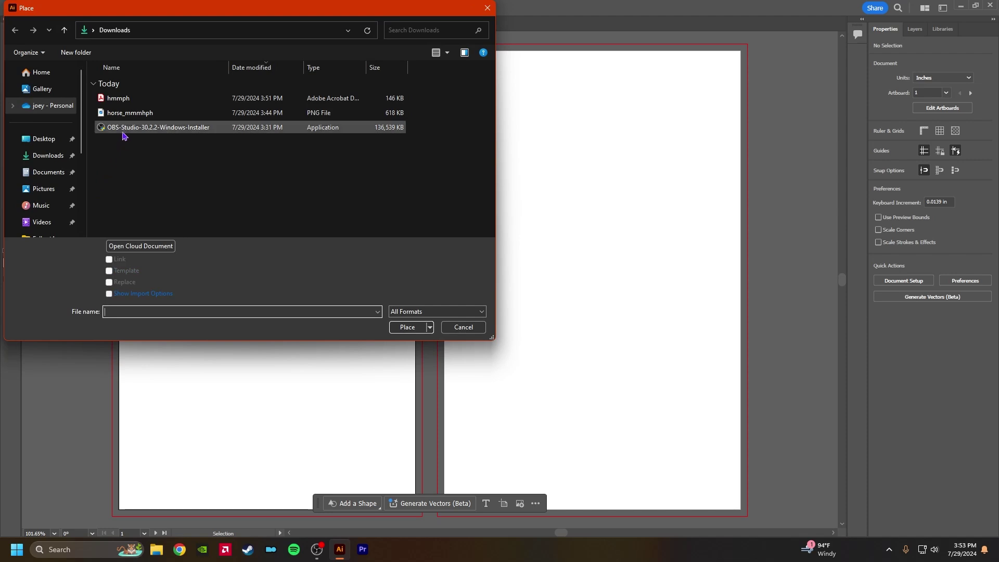
{"action": "left_click", "coordinate": [130, 114]}
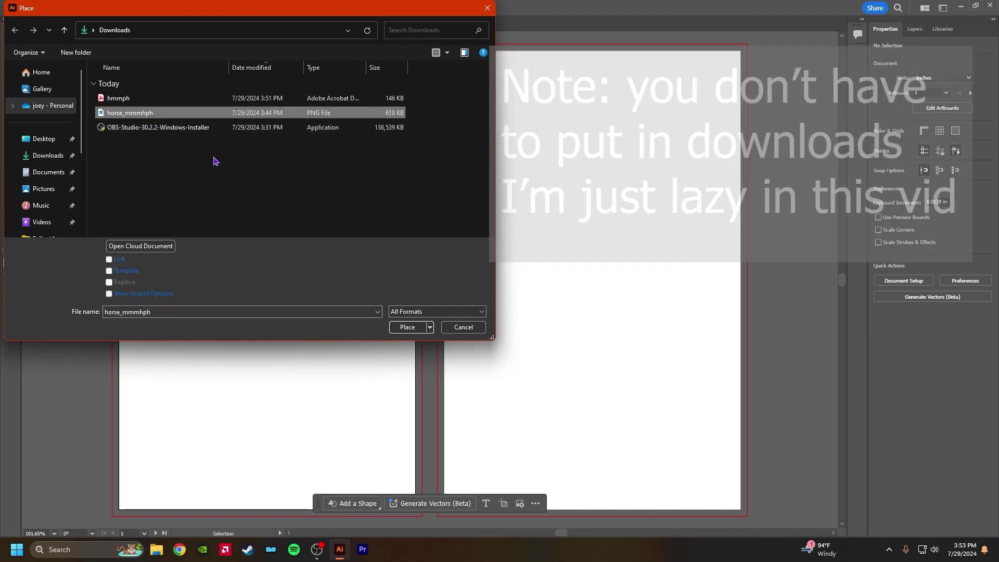
{"action": "left_click", "coordinate": [407, 327]}
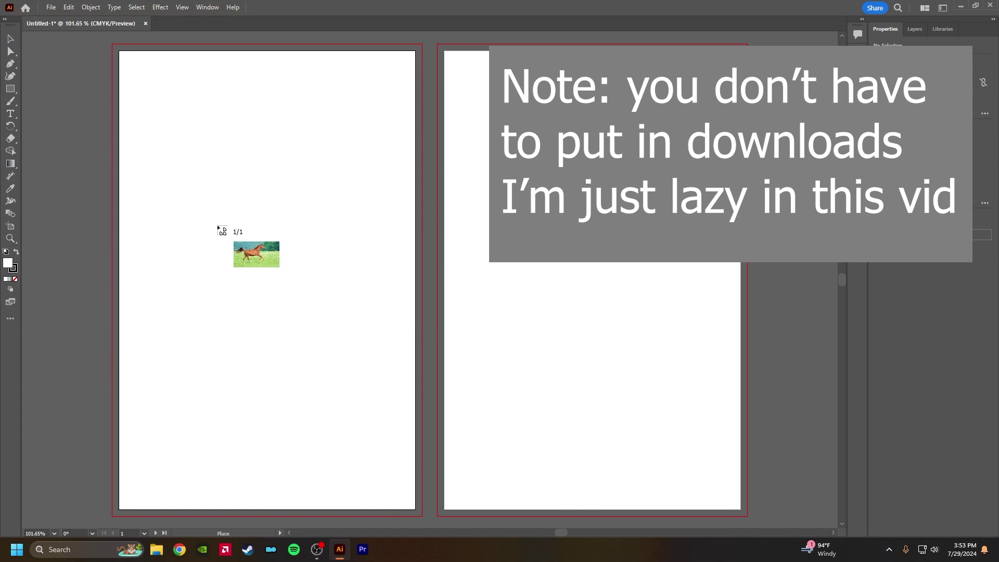
{"action": "left_click", "coordinate": [221, 230]}
{"action": "left_click_drag", "start_coordinate": [341, 313], "coordinate": [192, 251]}
{"action": "double_click", "coordinate": [313, 270]}
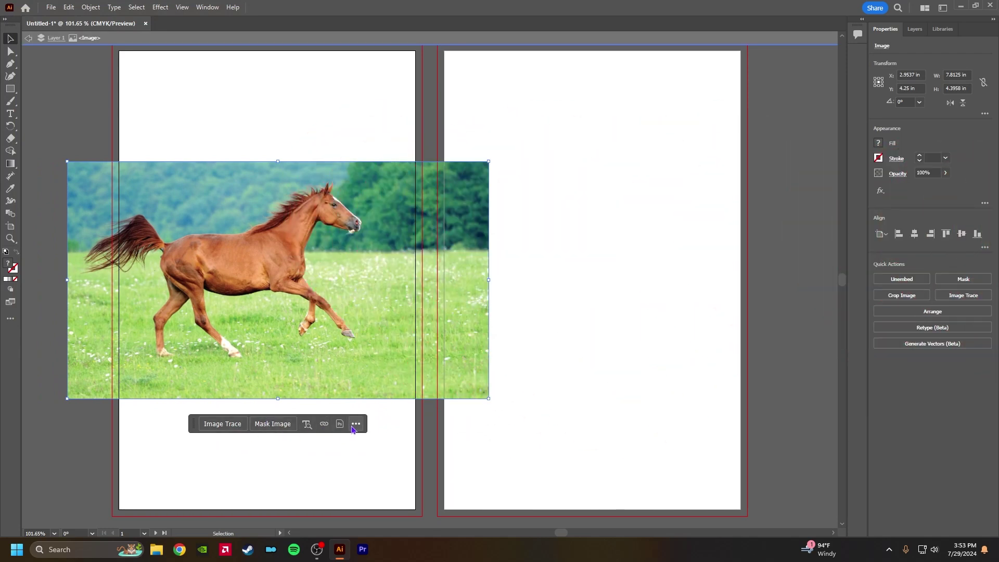
Place the hmmph PDF from Downloads and move it over the second artboard, lined up with the side bleed edges.
{"action": "left_click", "coordinate": [47, 8]}
{"action": "left_click", "coordinate": [98, 201]}
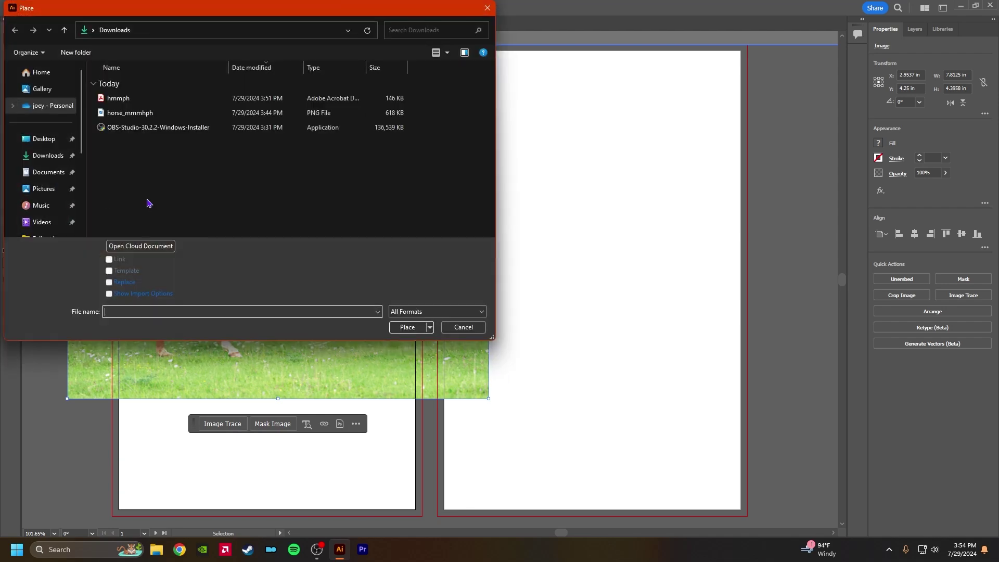
{"action": "left_click", "coordinate": [132, 103]}
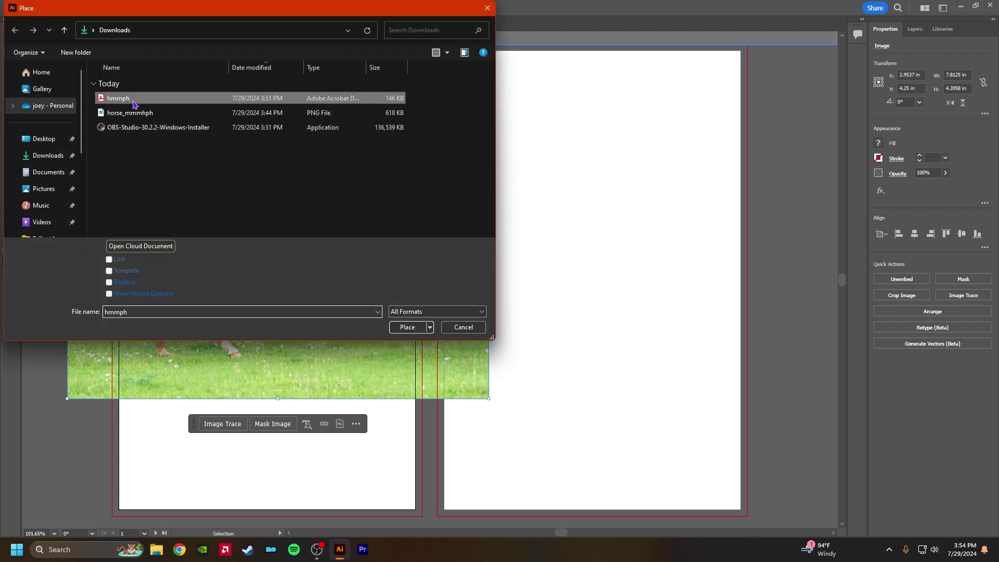
{"action": "left_click", "coordinate": [406, 327]}
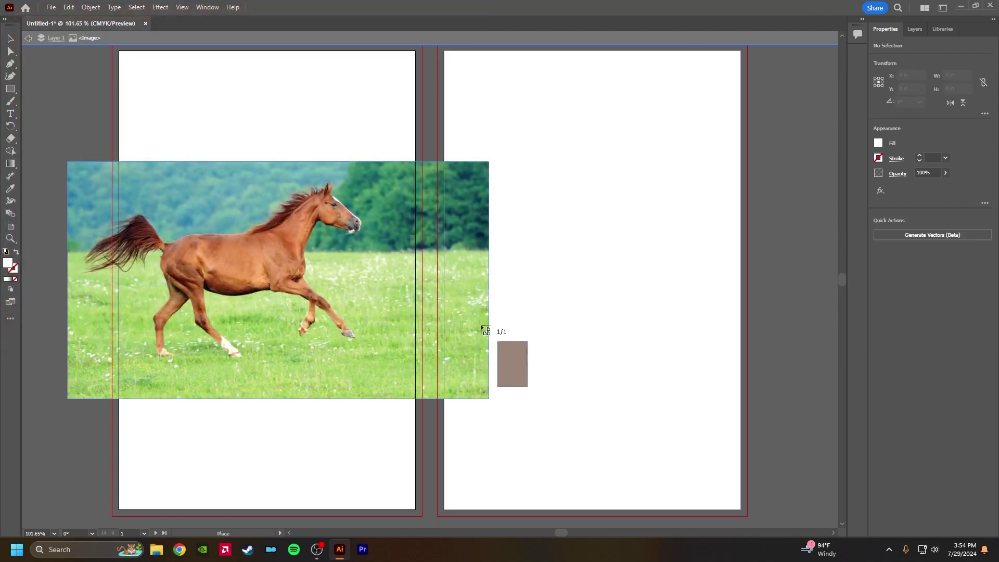
{"action": "left_click", "coordinate": [574, 279]}
{"action": "left_click_drag", "start_coordinate": [663, 365], "coordinate": [529, 138]}
{"action": "left_click", "coordinate": [793, 237]}
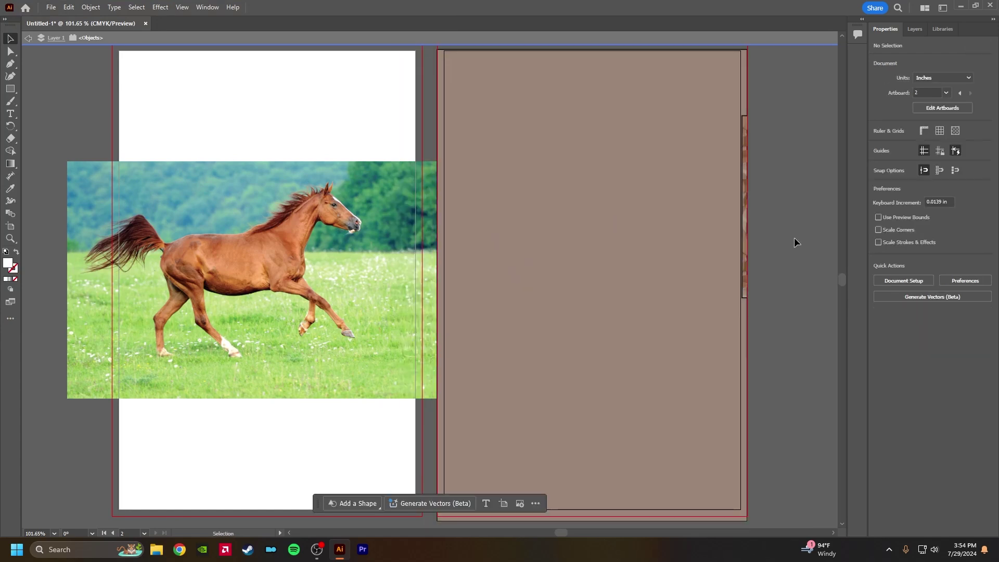
Nudge the placed PDF artwork upward so it covers the second artboard's top bleed edge.
{"action": "scroll", "coordinate": [641, 328], "scroll_direction": "down", "scroll_amount": 3}
{"action": "scroll", "coordinate": [639, 326], "scroll_direction": "up", "scroll_amount": 2}
{"action": "scroll", "coordinate": [627, 319], "scroll_direction": "up", "scroll_amount": 1}
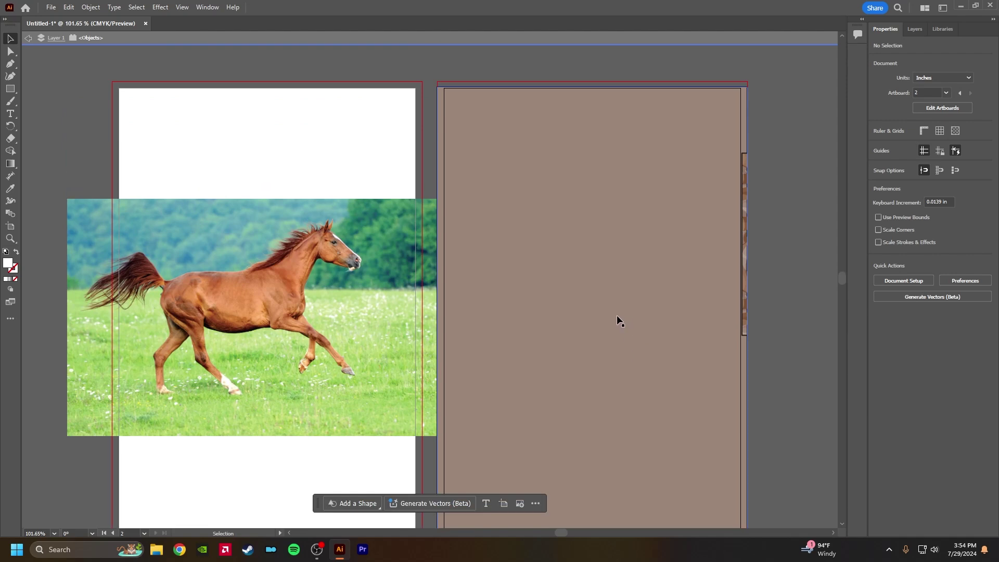
{"action": "left_click", "coordinate": [613, 309]}
{"action": "left_click", "coordinate": [614, 312]}
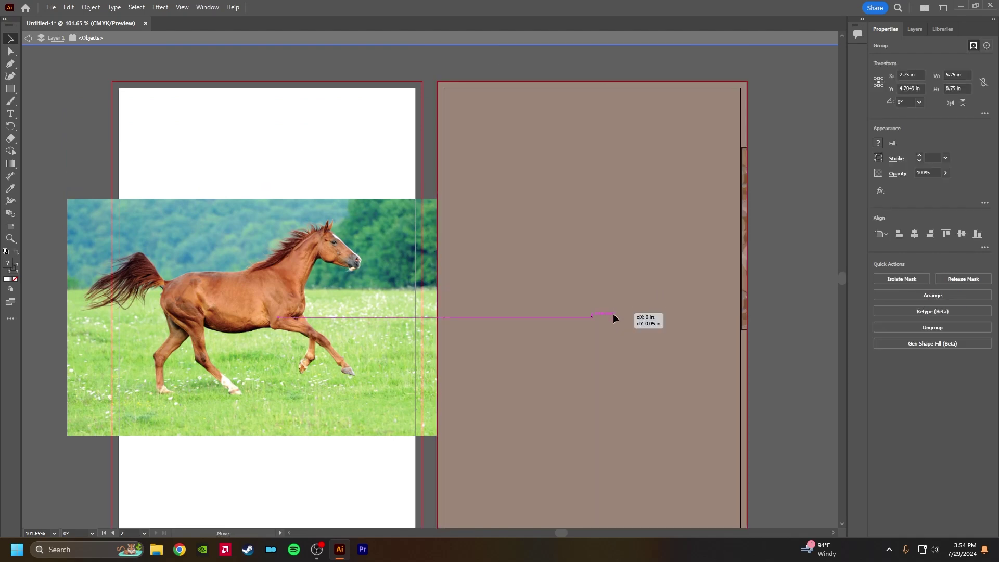
{"action": "left_click", "coordinate": [761, 341]}
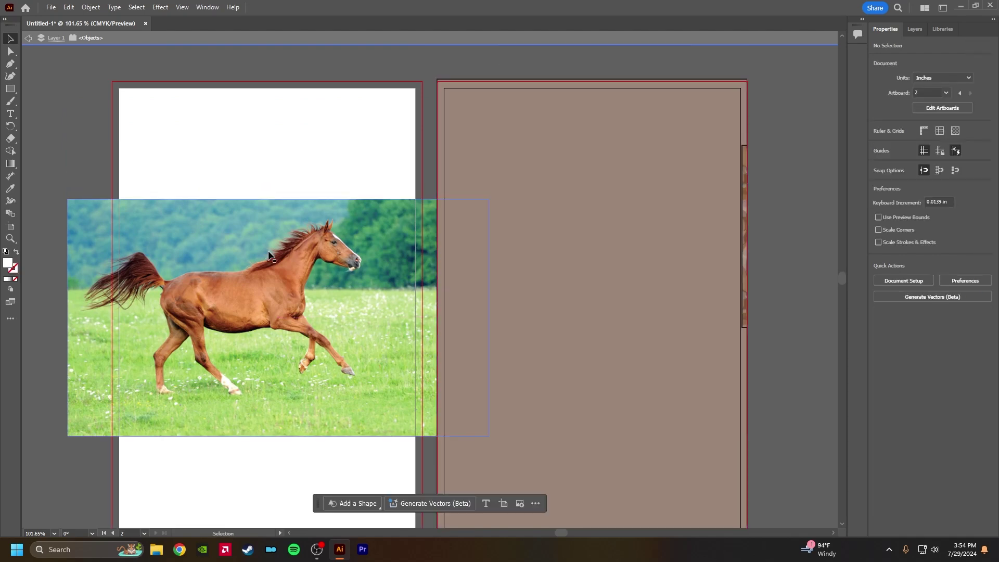
Stretch the horse image vertically to the first artboard's top and bottom bleed edges, making it 8.75 in high.
{"action": "left_click", "coordinate": [271, 206]}
{"action": "left_click_drag", "start_coordinate": [279, 202], "coordinate": [293, 84]}
{"action": "scroll", "coordinate": [341, 232], "scroll_direction": "down", "scroll_amount": 5}
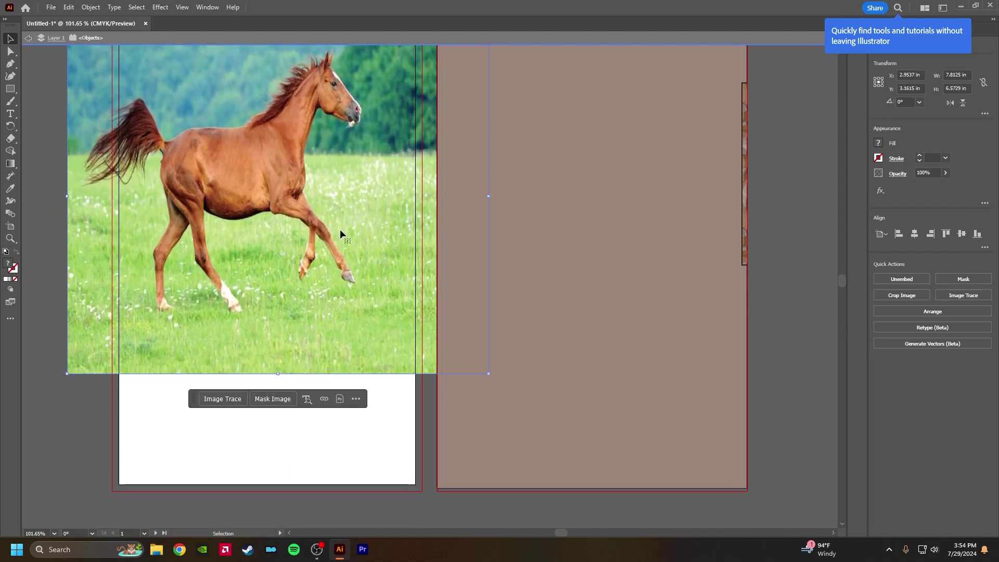
{"action": "left_click_drag", "start_coordinate": [277, 325], "coordinate": [281, 440]}
{"action": "scroll", "coordinate": [335, 356], "scroll_direction": "up", "scroll_amount": 2}
{"action": "scroll", "coordinate": [336, 356], "scroll_direction": "up", "scroll_amount": 2}
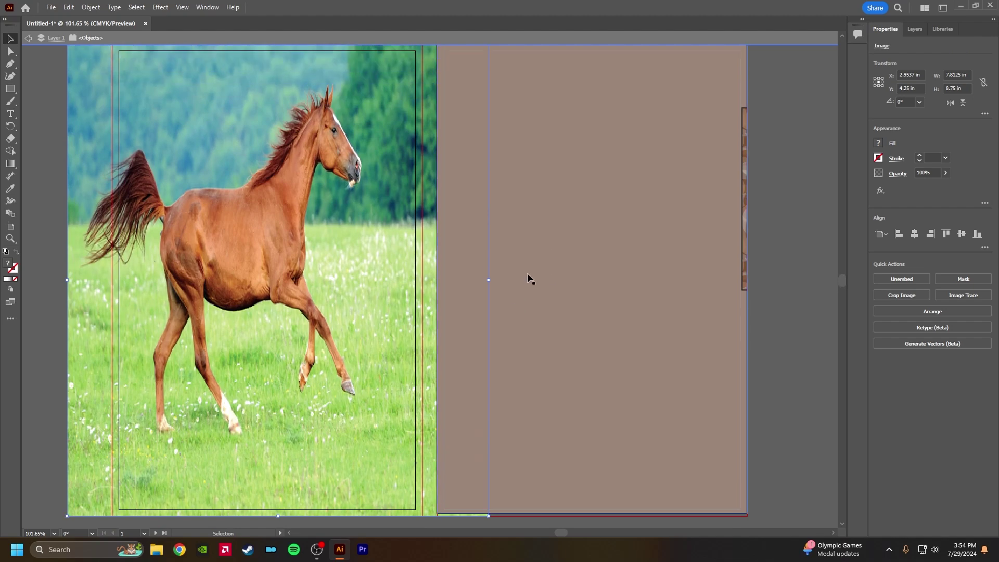
Narrow the horse image from both sides so its width matches the first artboard's bleed edges.
{"action": "left_click_drag", "start_coordinate": [488, 280], "coordinate": [422, 290]}
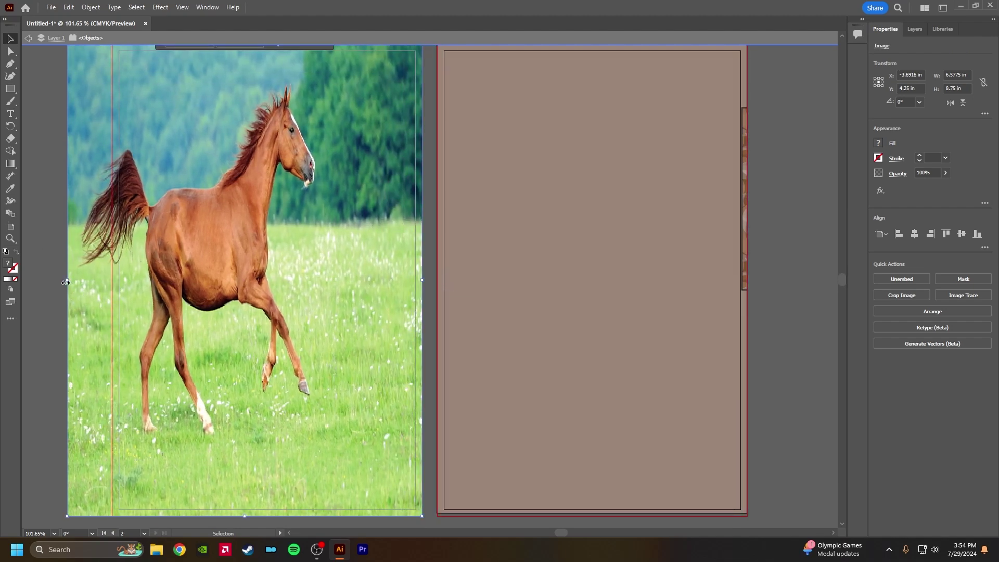
{"action": "left_click_drag", "start_coordinate": [63, 283], "coordinate": [104, 294]}
{"action": "left_click", "coordinate": [91, 299]}
{"action": "scroll", "coordinate": [598, 302], "scroll_direction": "up", "scroll_amount": 1}
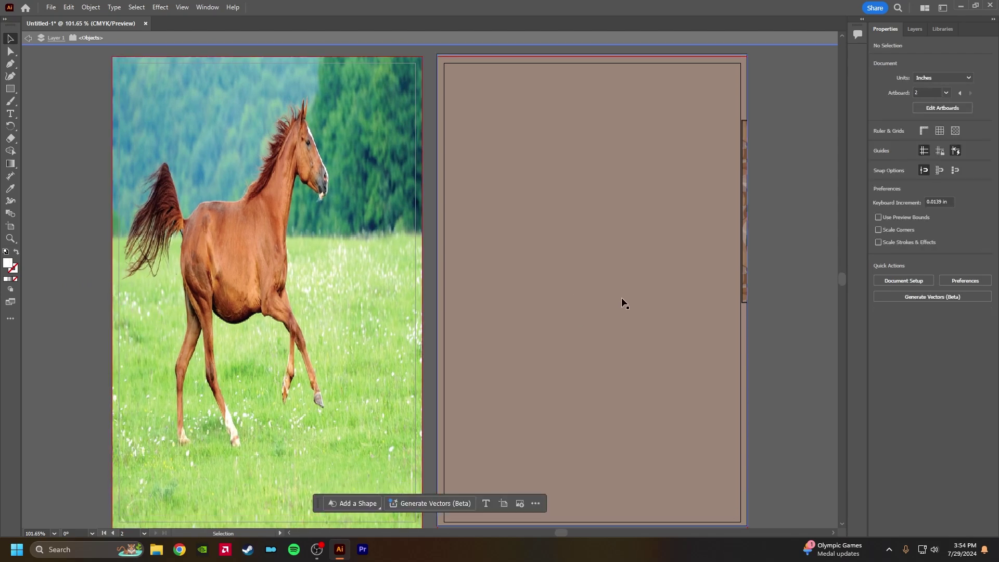
{"action": "scroll", "coordinate": [604, 343], "scroll_direction": "down", "scroll_amount": 1}
{"action": "scroll", "coordinate": [609, 369], "scroll_direction": "up", "scroll_amount": 1}
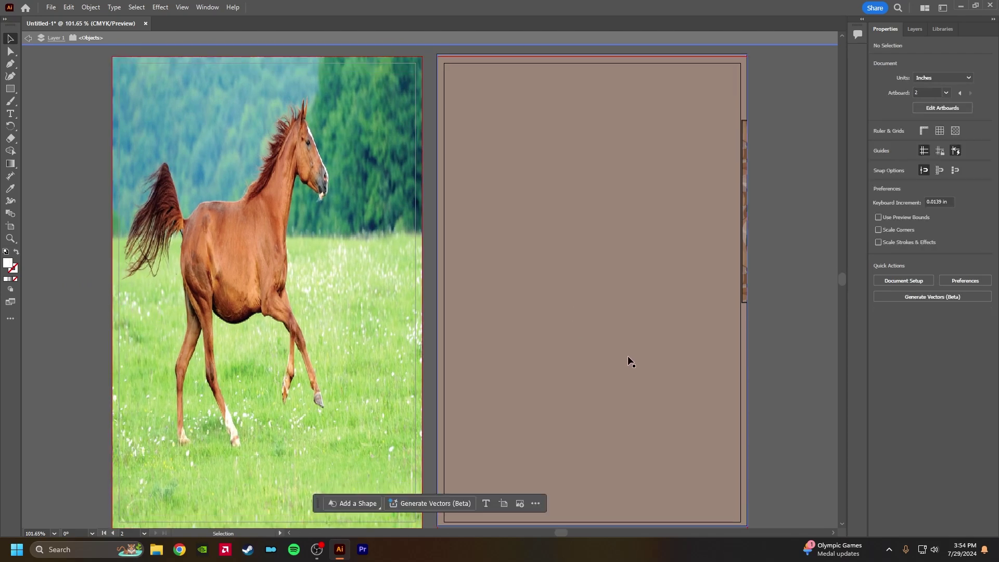
Add the text "mmmpph" in the upper part of the second artboard.
{"action": "left_click", "coordinate": [11, 113]}
{"action": "left_click", "coordinate": [500, 160]}
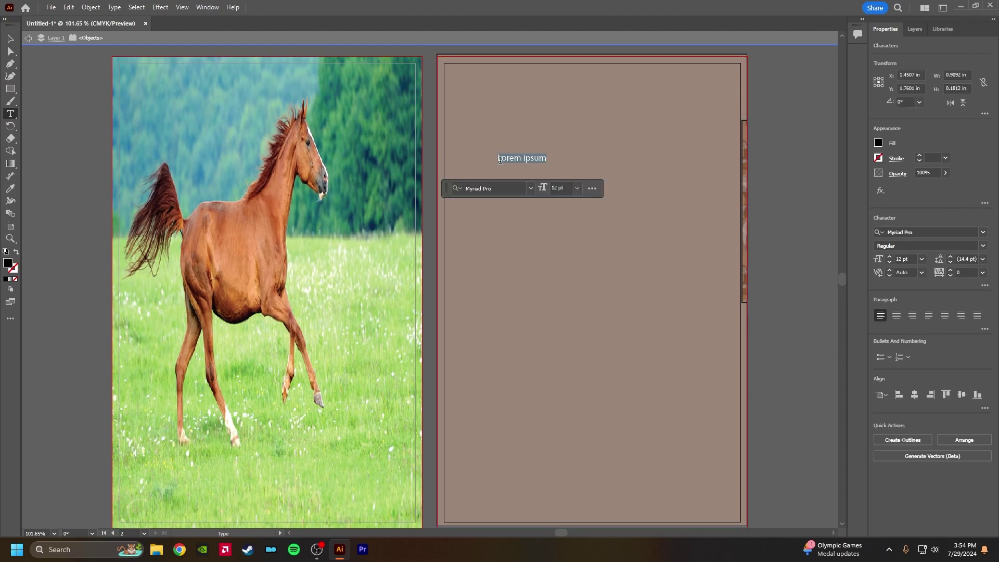
{"action": "type", "text": "mmmpph"}
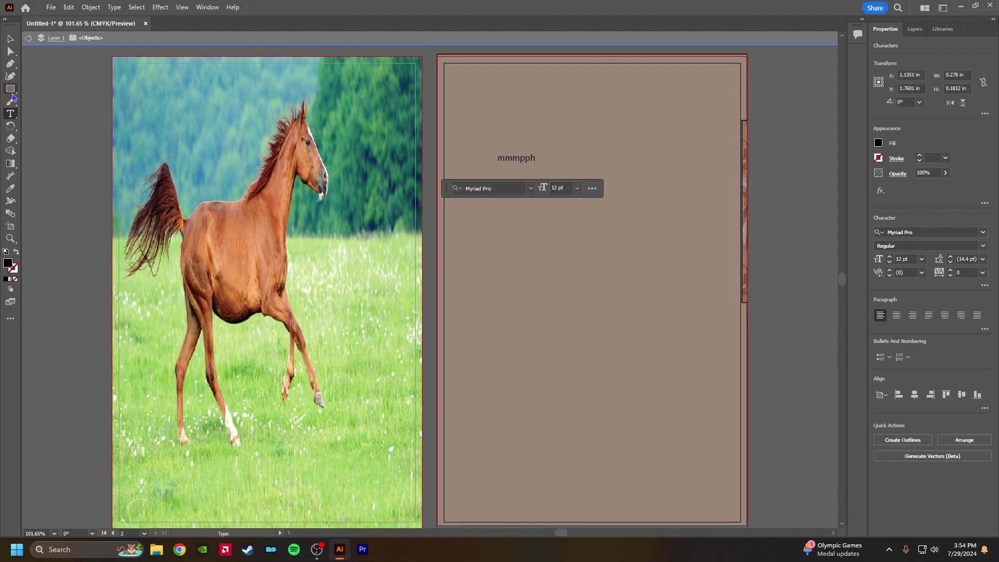
{"action": "key", "text": "Escape"}
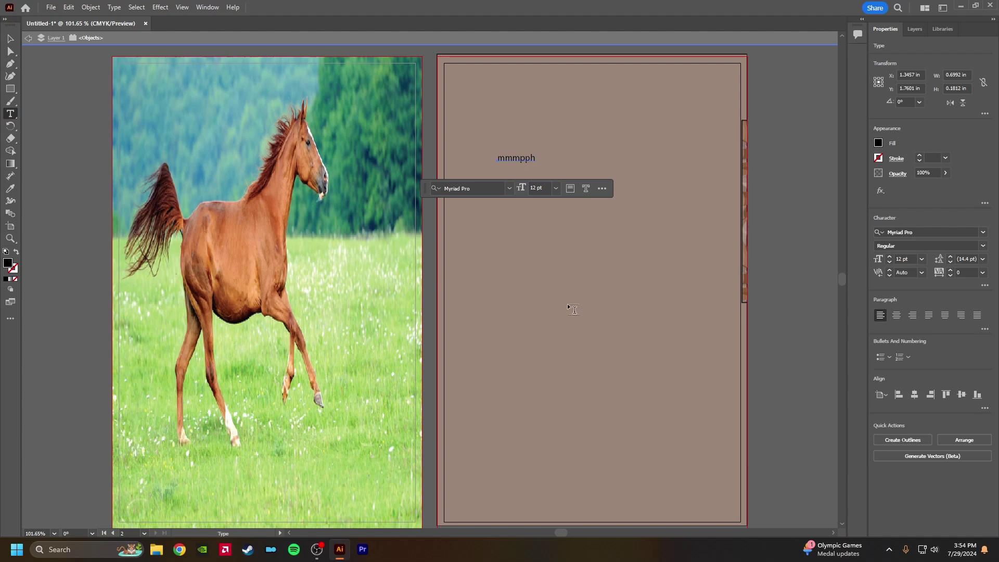
Add a second text object reading "Hello world." below the first text and deselect it.
{"action": "left_click", "coordinate": [493, 220]}
{"action": "type", "text": "Fart"}
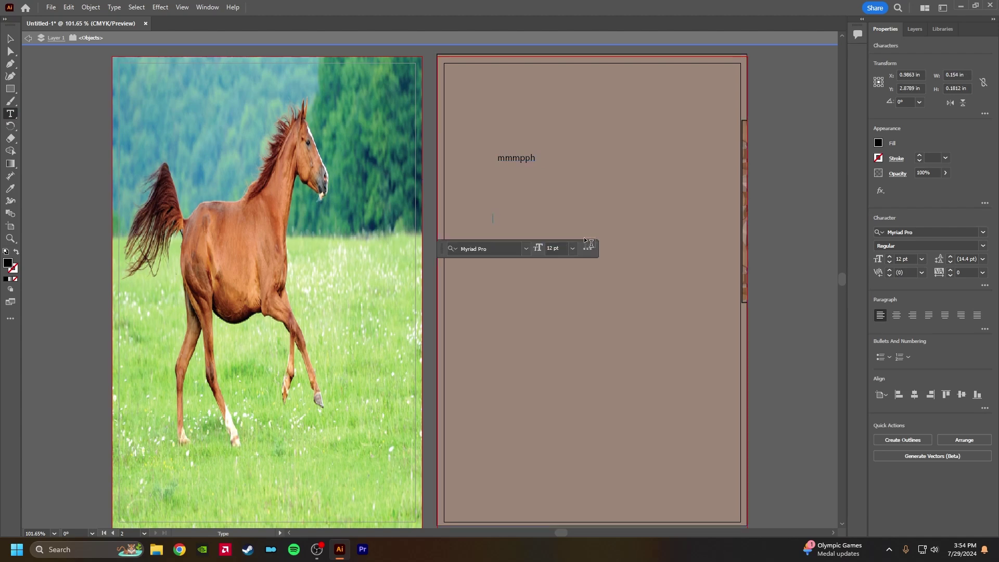
{"action": "type", "text": "Hello world."}
{"action": "key", "text": "Escape"}
{"action": "left_click", "coordinate": [787, 264]}
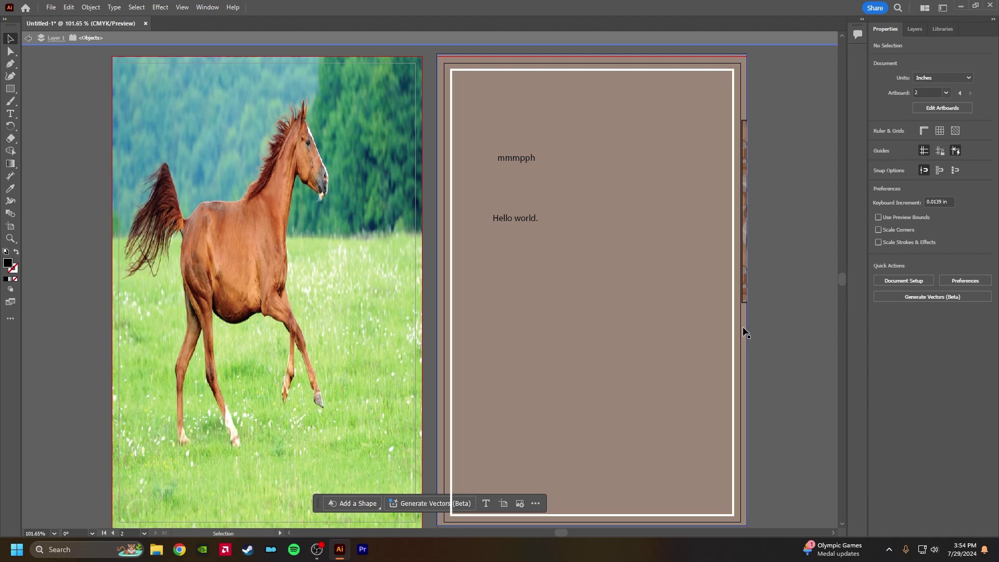
Exit isolation mode, add a new layer above Layer 1 and name it "layer 2".
{"action": "left_click", "coordinate": [915, 30]}
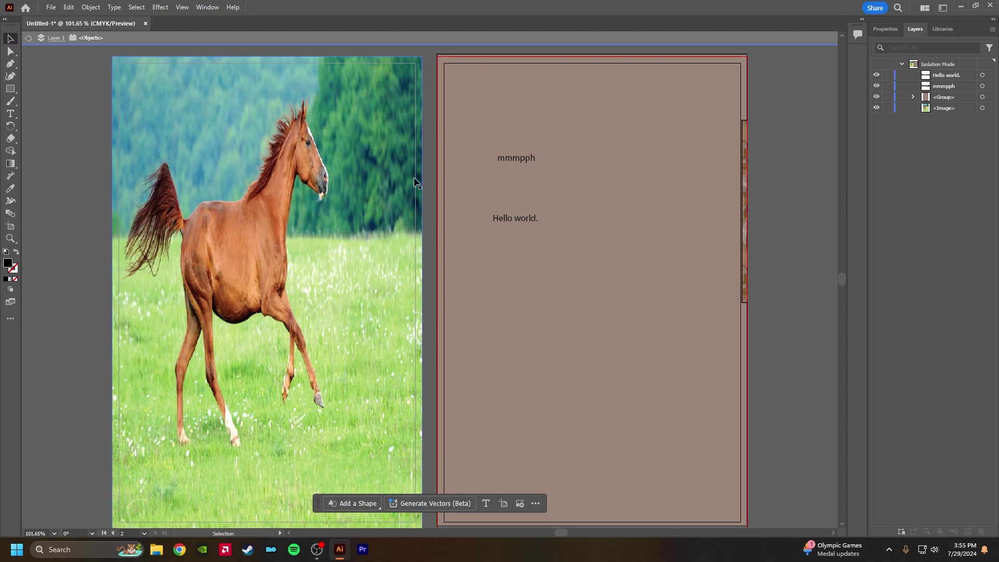
{"action": "double_click", "coordinate": [806, 211]}
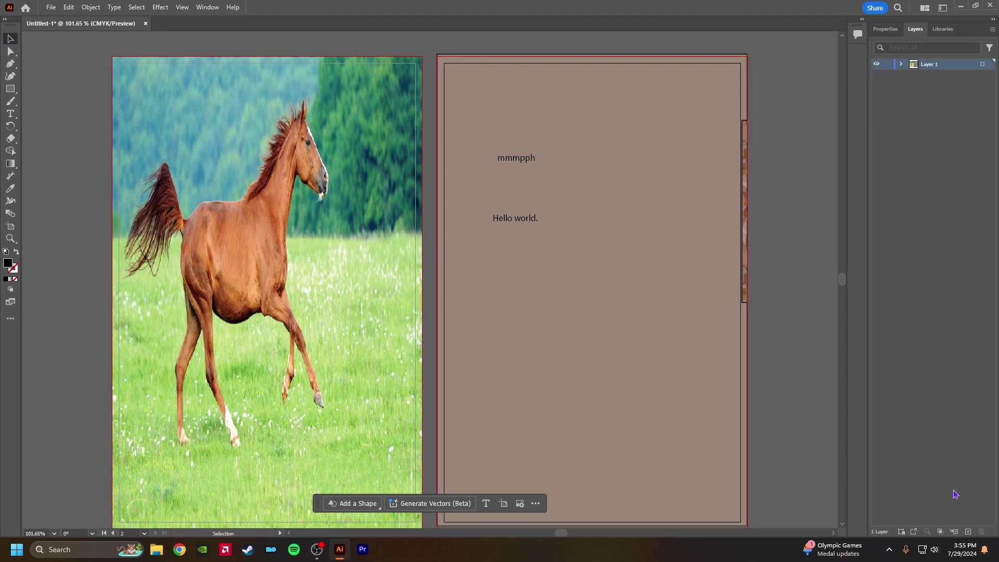
{"action": "left_click", "coordinate": [969, 531]}
{"action": "double_click", "coordinate": [932, 64]}
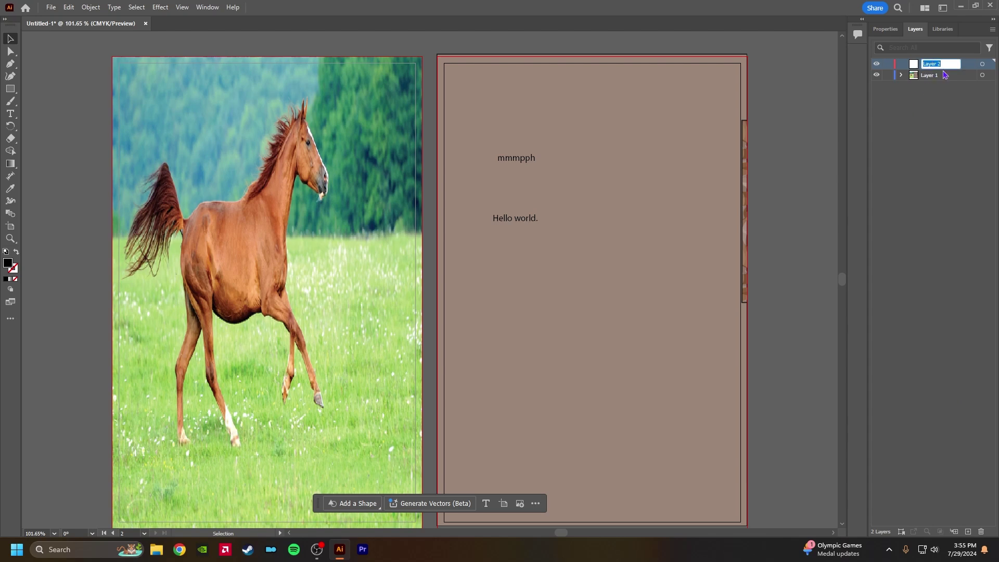
{"action": "type", "text": "layer 2"}
{"action": "key", "text": "Return"}
Draw two overlapping upright ellipses side by side in the lower part of the second artboard.
{"action": "left_click", "coordinate": [11, 90]}
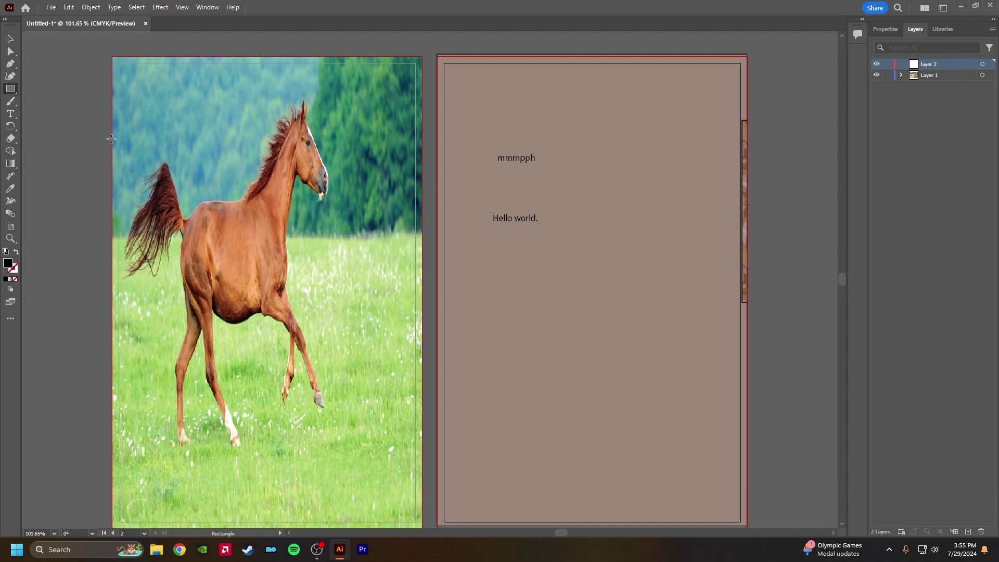
{"action": "left_click", "coordinate": [12, 90]}
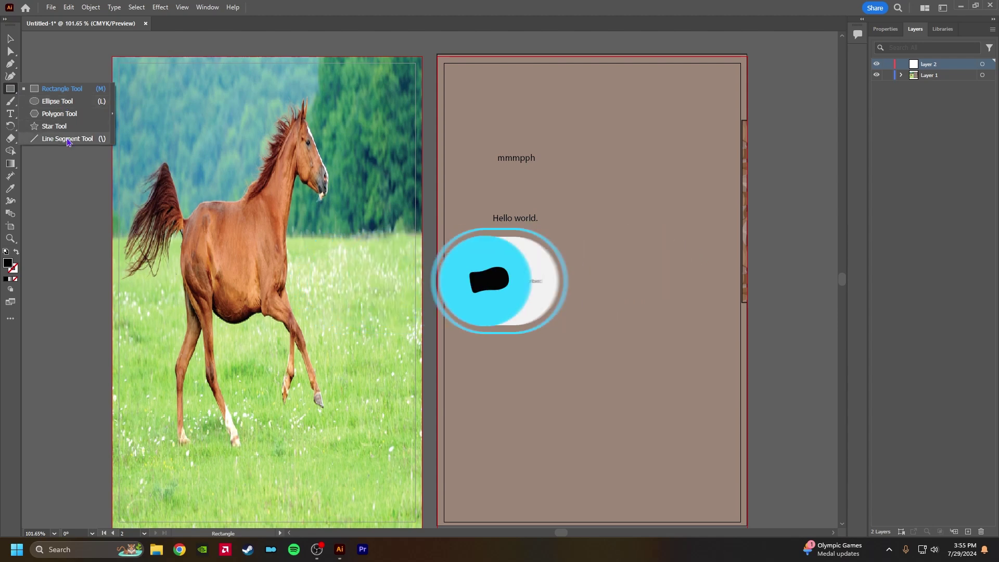
{"action": "left_click", "coordinate": [58, 102]}
{"action": "left_click_drag", "start_coordinate": [493, 283], "coordinate": [620, 432]}
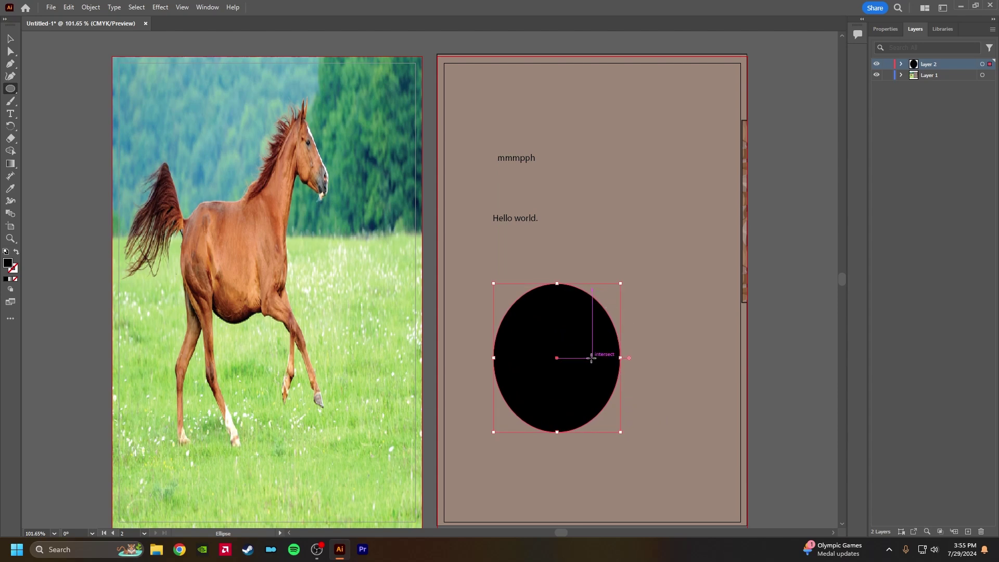
{"action": "left_click_drag", "start_coordinate": [592, 357], "coordinate": [694, 407]}
Draw a rectangle, rotate it 45° and fit it beneath the two ellipses as the point of a heart.
{"action": "left_click", "coordinate": [11, 89]}
{"action": "left_click", "coordinate": [52, 87]}
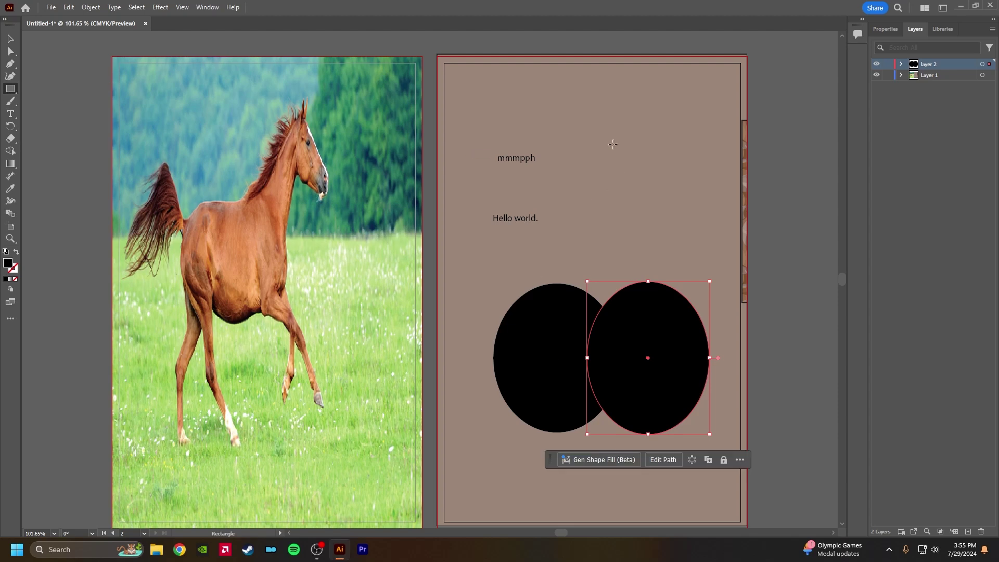
{"action": "left_click_drag", "start_coordinate": [612, 144], "coordinate": [770, 322]}
{"action": "left_click_drag", "start_coordinate": [776, 140], "coordinate": [682, 108]}
{"action": "key", "text": "v"}
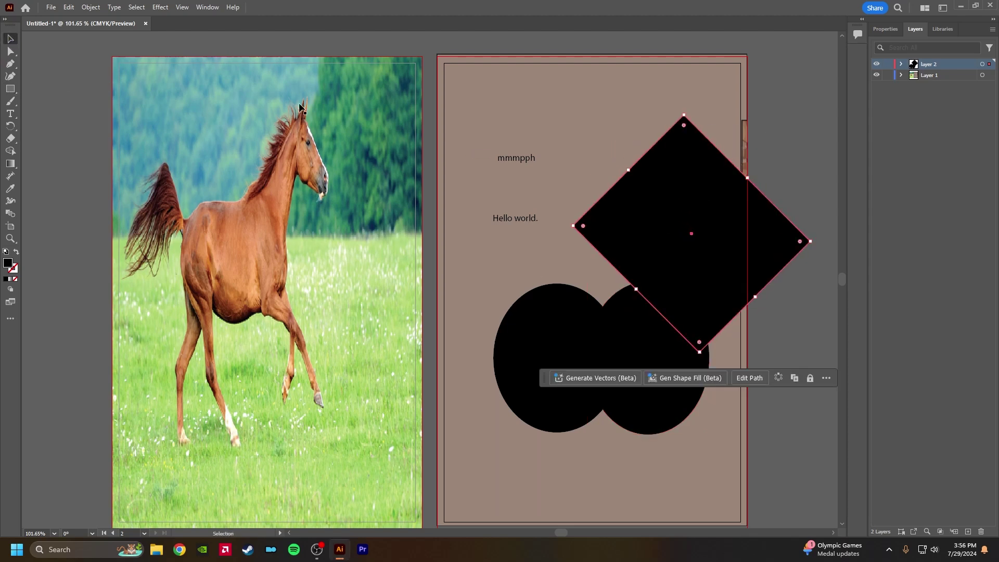
{"action": "left_click_drag", "start_coordinate": [731, 218], "coordinate": [638, 375]}
{"action": "left_click_drag", "start_coordinate": [622, 506], "coordinate": [657, 408]}
{"action": "left_click", "coordinate": [783, 426]}
Fill both ellipses and the rotated rectangle with magenta and deselect them.
{"action": "left_click", "coordinate": [553, 321]}
{"action": "left_click", "coordinate": [648, 341], "text": "shift"}
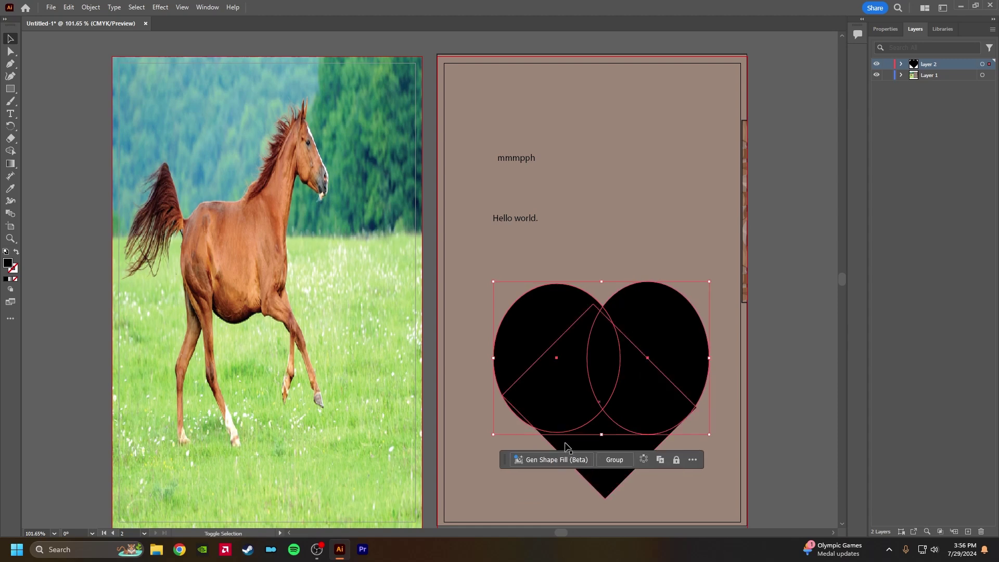
{"action": "left_click", "coordinate": [565, 444], "text": "shift"}
{"action": "left_click", "coordinate": [890, 30]}
{"action": "left_click", "coordinate": [878, 143]}
{"action": "left_click", "coordinate": [778, 201]}
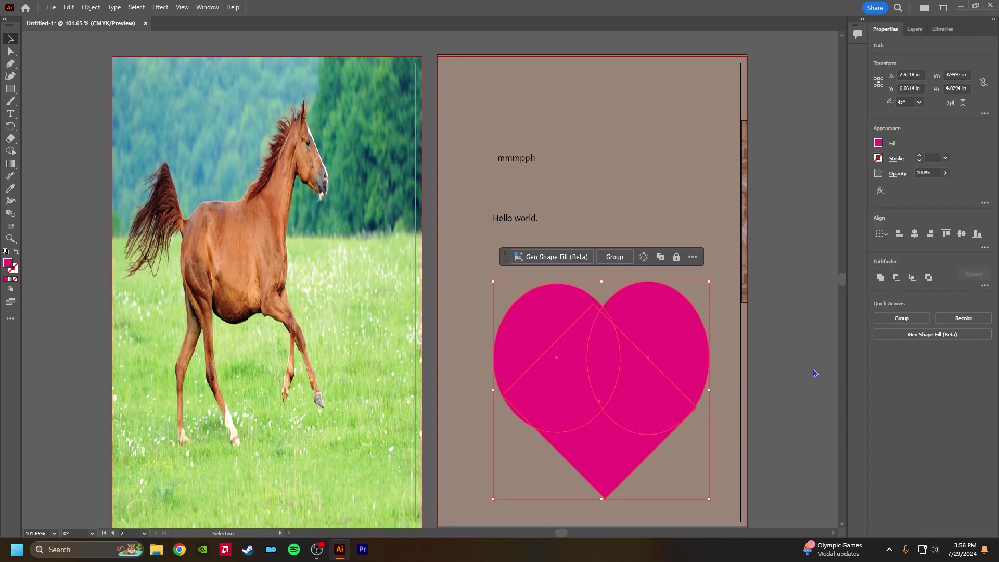
{"action": "left_click", "coordinate": [788, 357]}
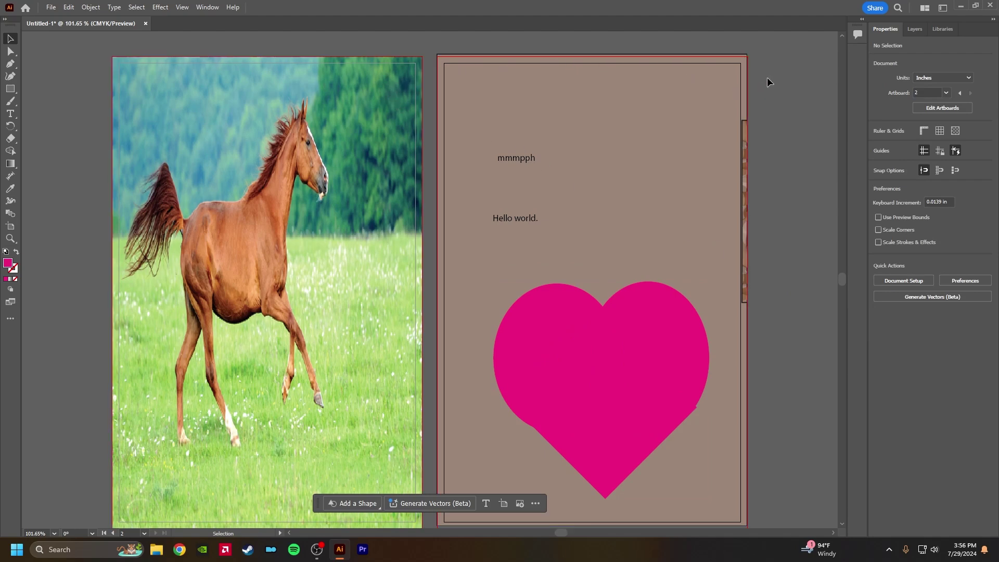
Inspect the margin and bleed lines along the facing upper corners of the two artboards.
{"action": "scroll", "coordinate": [749, 68], "scroll_direction": "up", "scroll_amount": 3}
{"action": "key", "text": "ctrl+plus"}
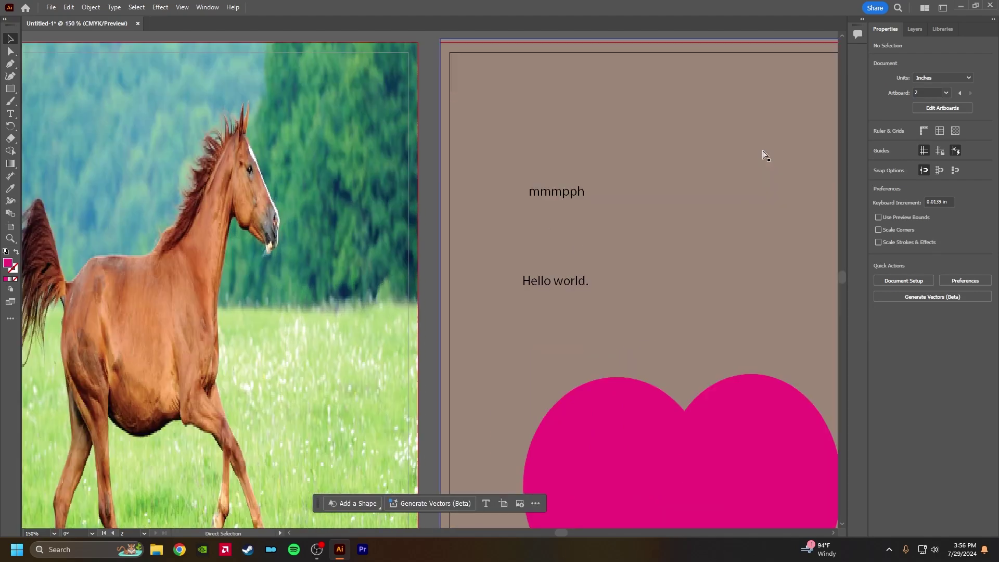
{"action": "scroll", "coordinate": [430, 151], "scroll_direction": "up", "scroll_amount": 2}
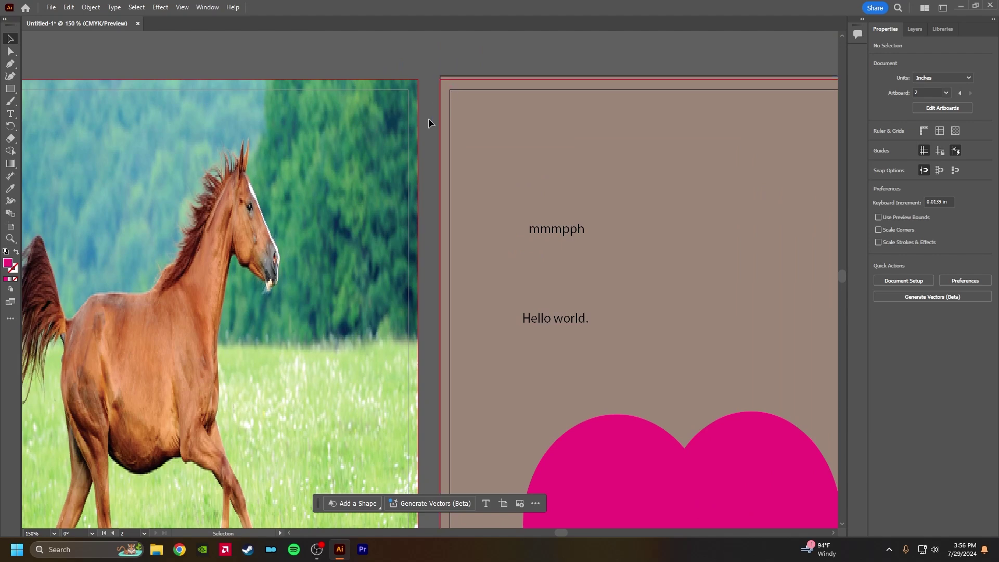
{"action": "left_click", "coordinate": [409, 89]}
{"action": "left_click", "coordinate": [425, 78]}
{"action": "key", "text": "ctrl+minus"}
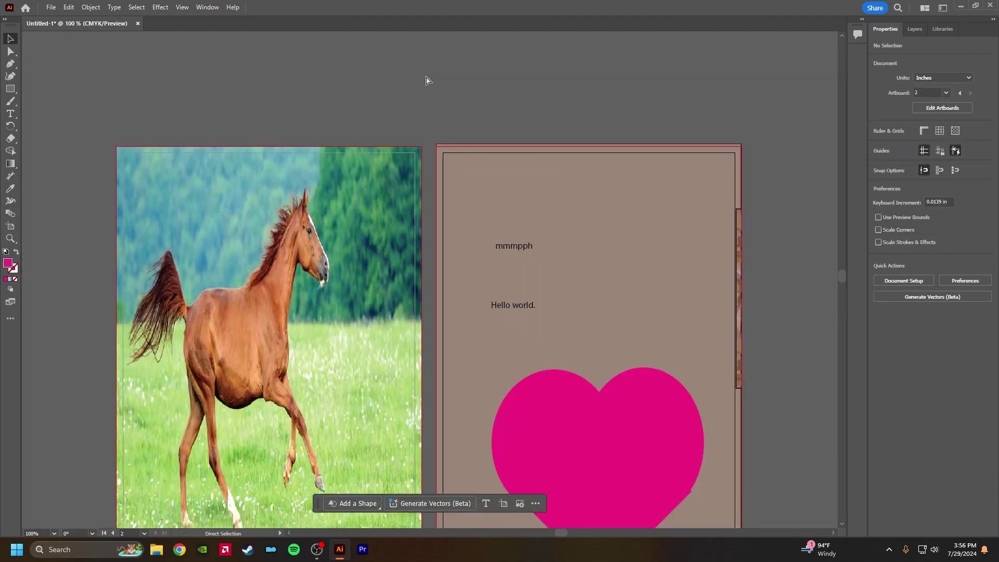
{"action": "scroll", "coordinate": [533, 235], "scroll_direction": "down", "scroll_amount": 4}
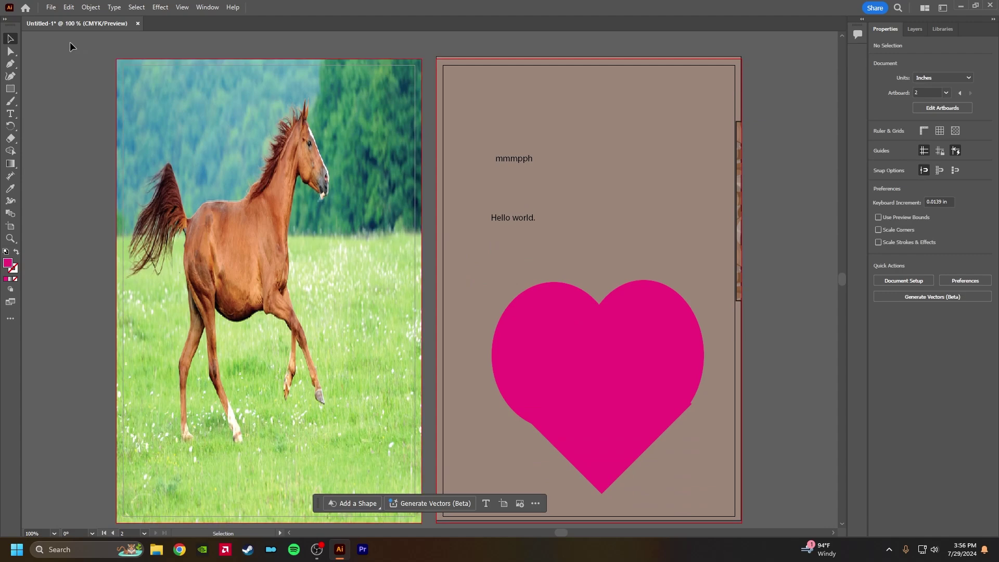
Export the document as an Adobe PDF named "hormse spreadi" in the Downloads folder.
{"action": "left_click", "coordinate": [50, 8]}
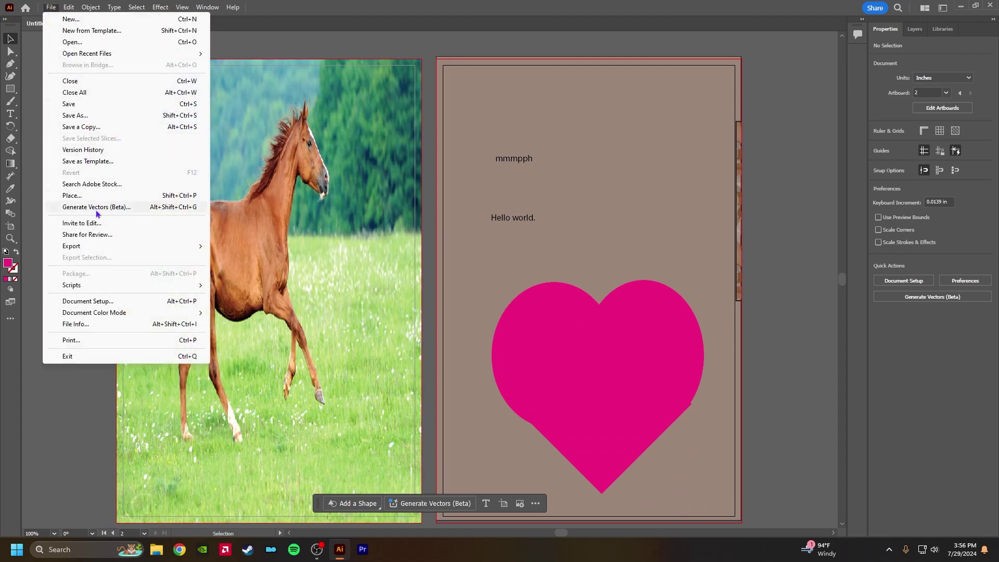
{"action": "mouse_move", "coordinate": [68, 247]}
{"action": "mouse_move", "coordinate": [185, 247]}
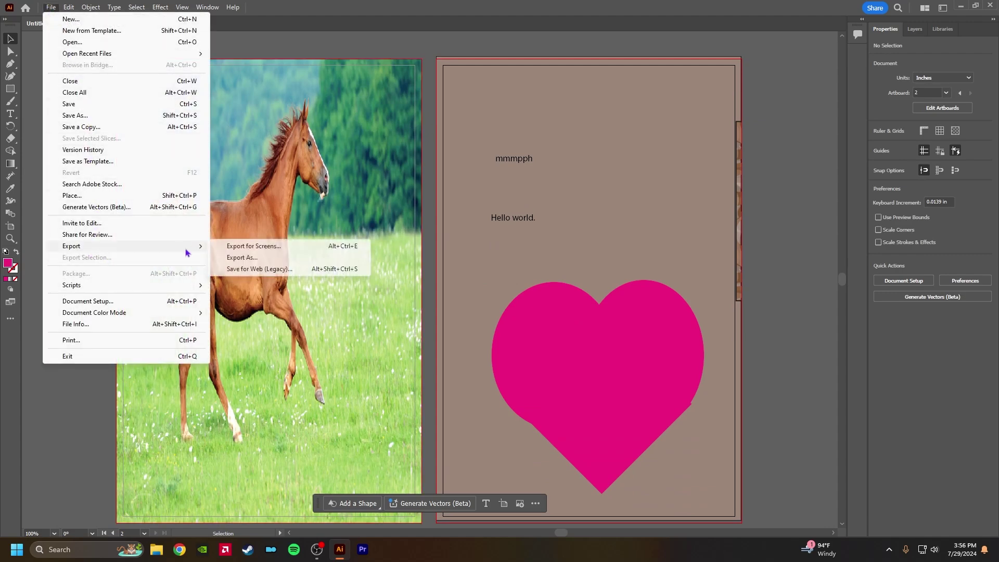
{"action": "left_click", "coordinate": [249, 258]}
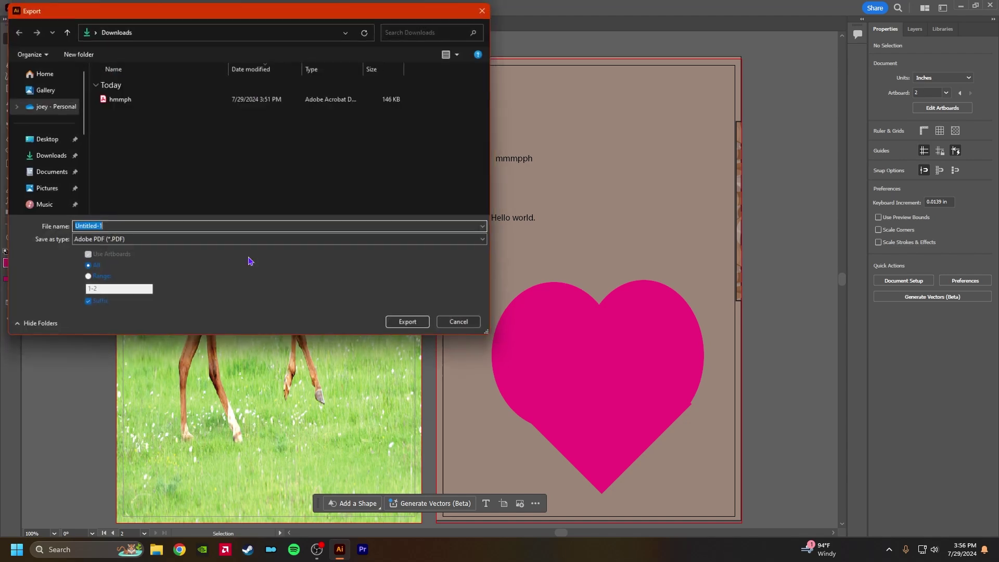
{"action": "left_click", "coordinate": [48, 159]}
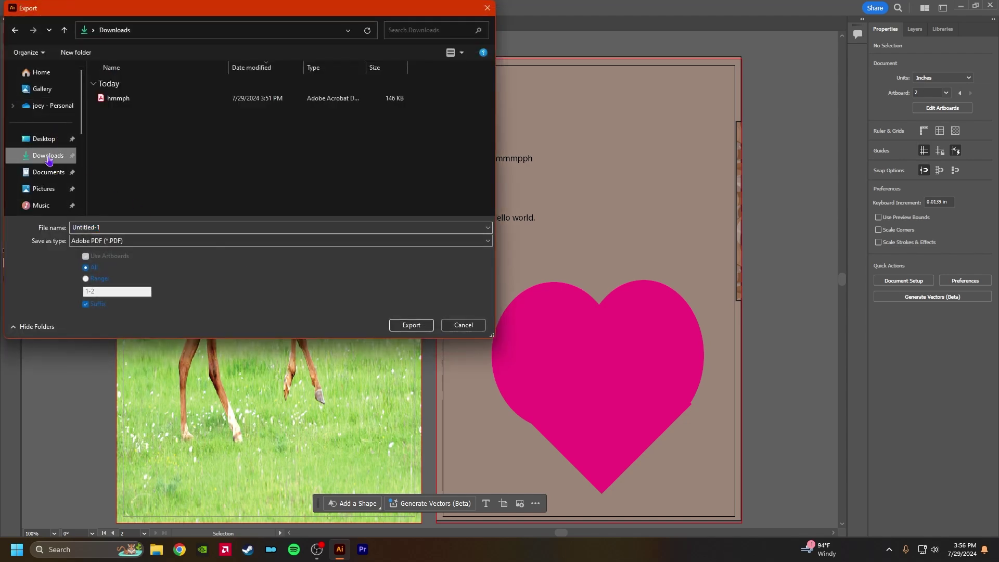
{"action": "left_click", "coordinate": [139, 228]}
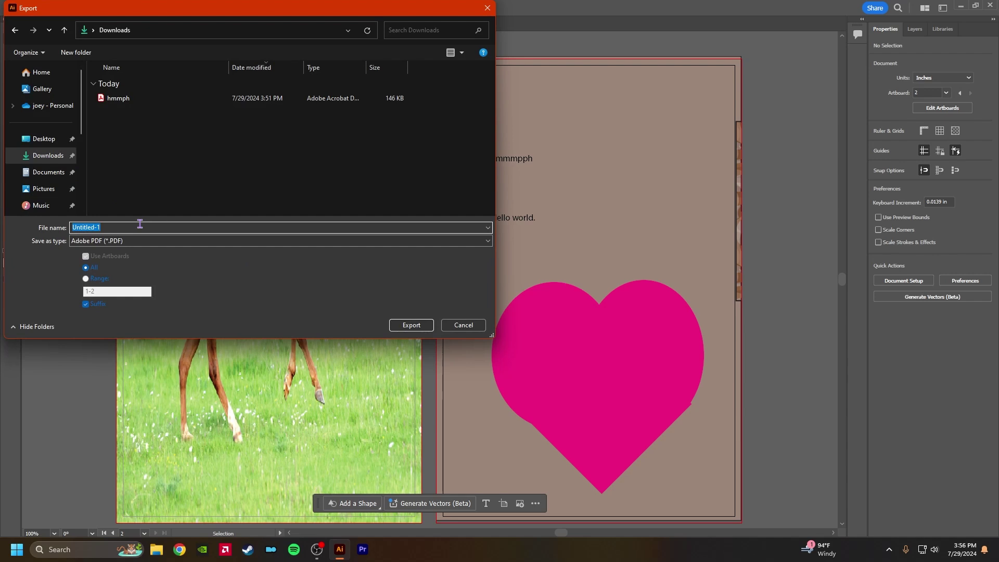
{"action": "type", "text": "hormse spreadi"}
{"action": "left_click", "coordinate": [419, 329]}
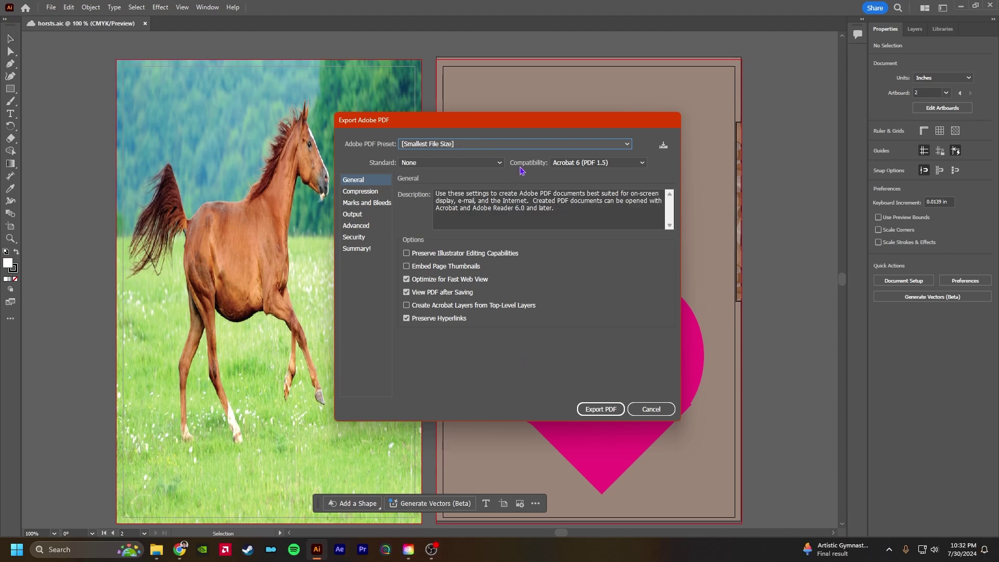
Base the PDF export on the Smallest File Size preset and have it use the document bleed settings.
{"action": "left_click", "coordinate": [515, 144]}
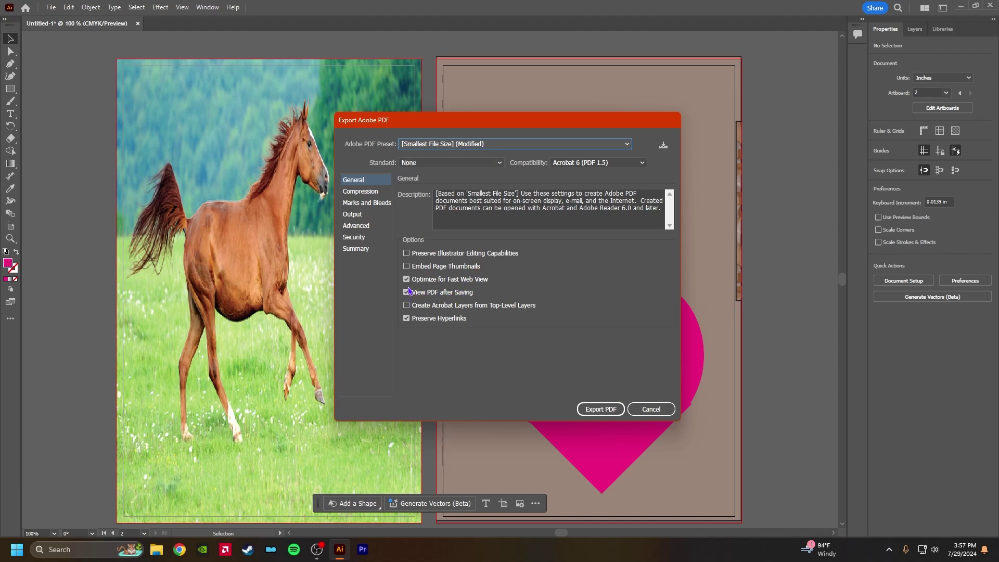
{"action": "left_click", "coordinate": [367, 203]}
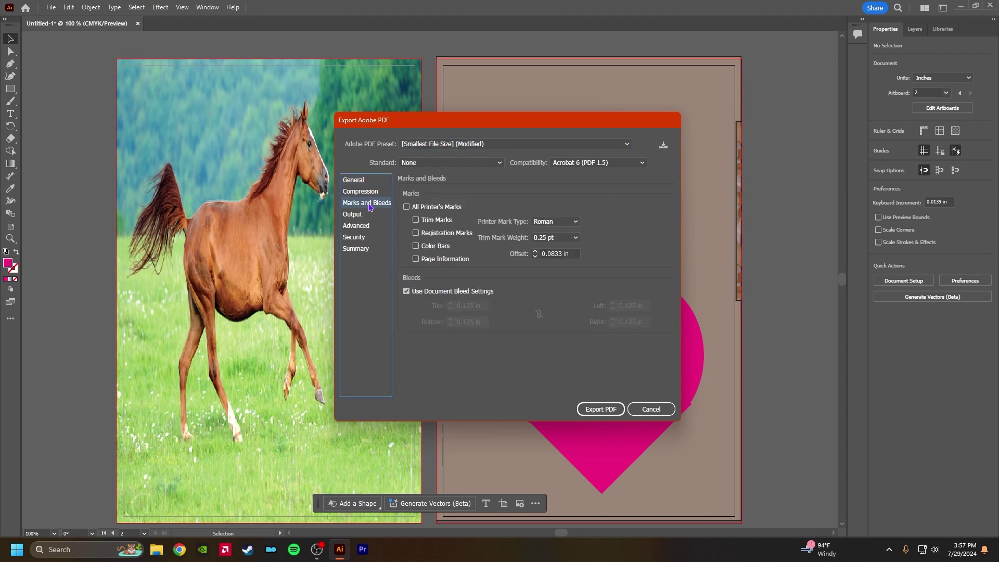
{"action": "left_click", "coordinate": [406, 292]}
{"action": "left_click", "coordinate": [407, 292]}
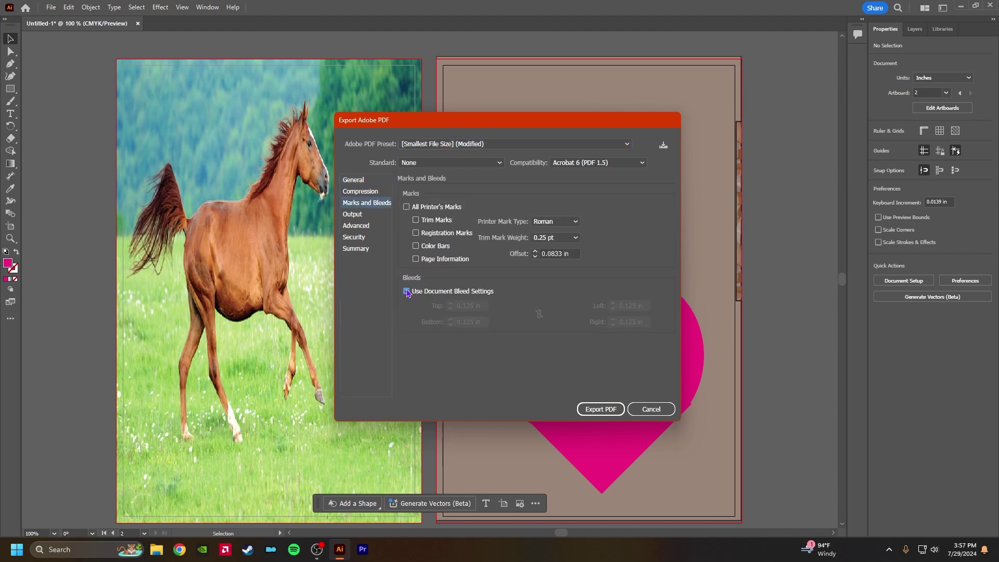
Review the output, advanced, security, summary and compression settings, and export the PDF.
{"action": "left_click", "coordinate": [352, 216]}
{"action": "left_click", "coordinate": [353, 228]}
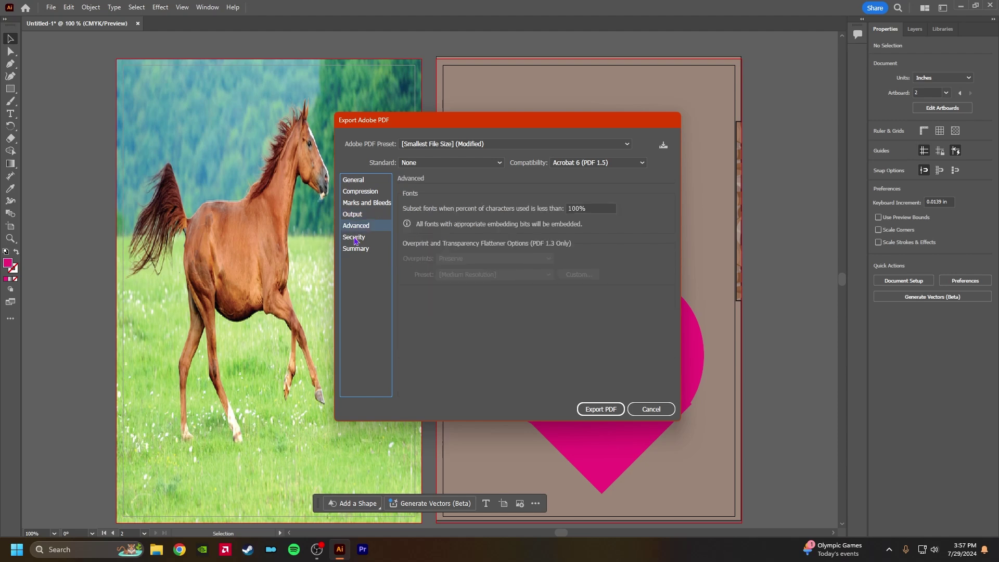
{"action": "left_click", "coordinate": [354, 238]}
{"action": "left_click", "coordinate": [355, 250]}
{"action": "left_click", "coordinate": [355, 192]}
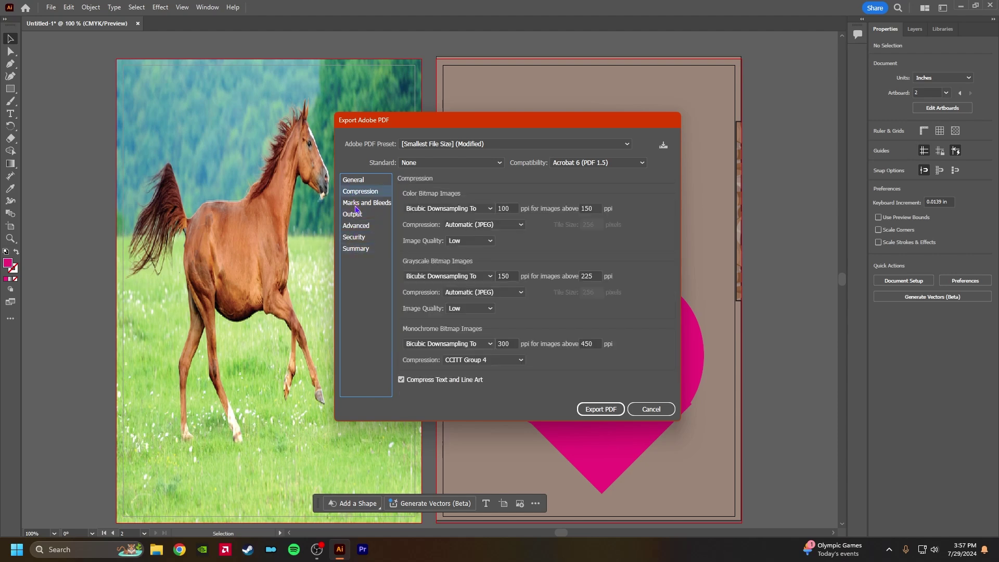
{"action": "left_click", "coordinate": [357, 203]}
{"action": "left_click", "coordinate": [353, 181]}
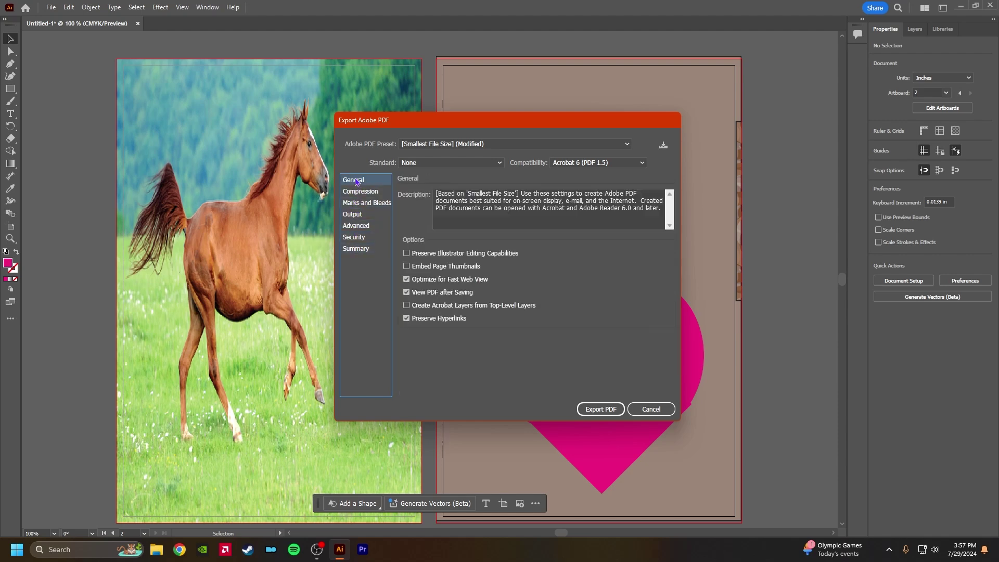
{"action": "left_click", "coordinate": [600, 408]}
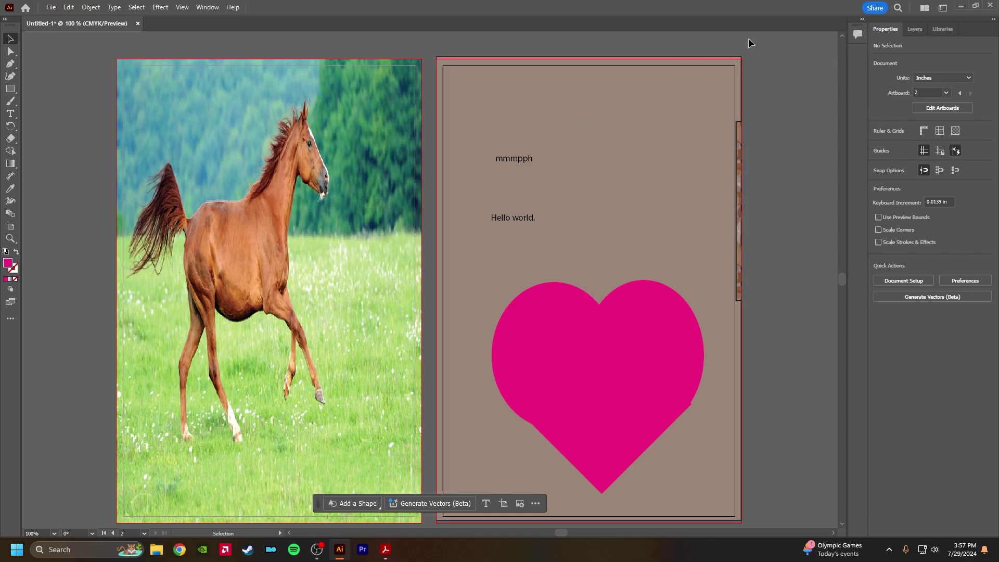
Look through both pages of the exported PDF in Adobe Acrobat.
{"action": "scroll", "coordinate": [546, 323], "scroll_direction": "down", "scroll_amount": 10}
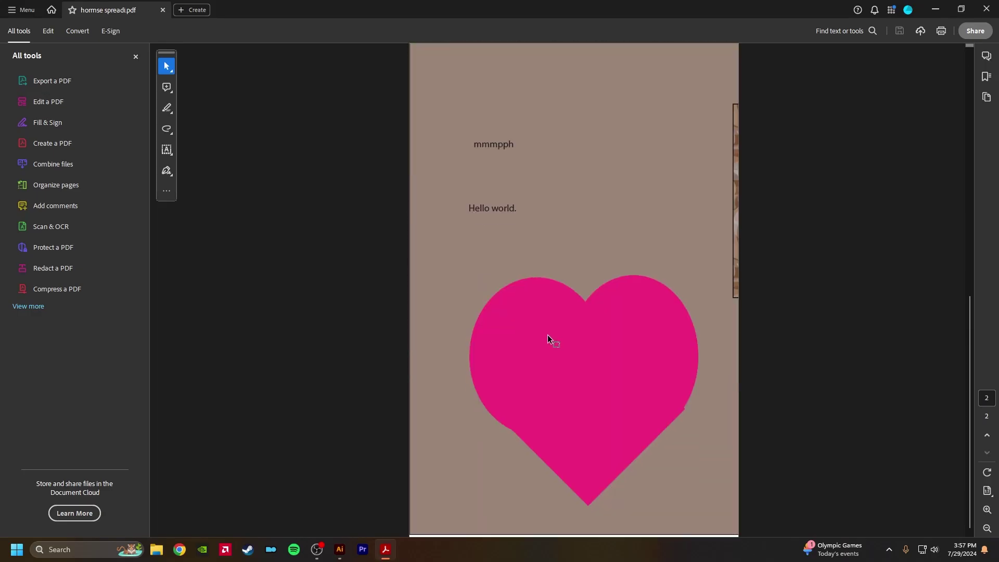
{"action": "scroll", "coordinate": [547, 335], "scroll_direction": "up", "scroll_amount": 4}
{"action": "scroll", "coordinate": [539, 357], "scroll_direction": "up", "scroll_amount": 5}
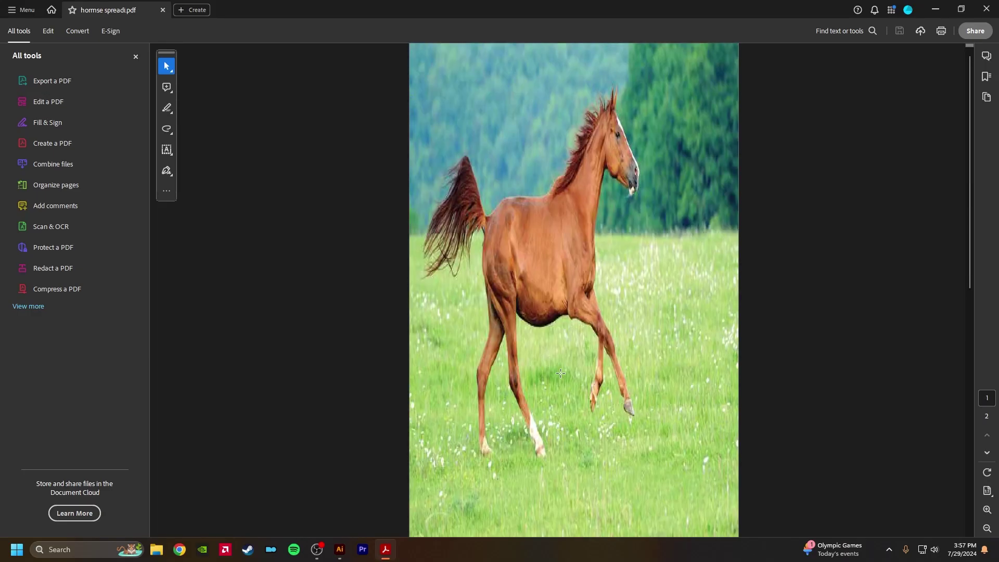
Check the PDF's page size in its document properties, look at the second page again and close Acrobat.
{"action": "left_click", "coordinate": [24, 14]}
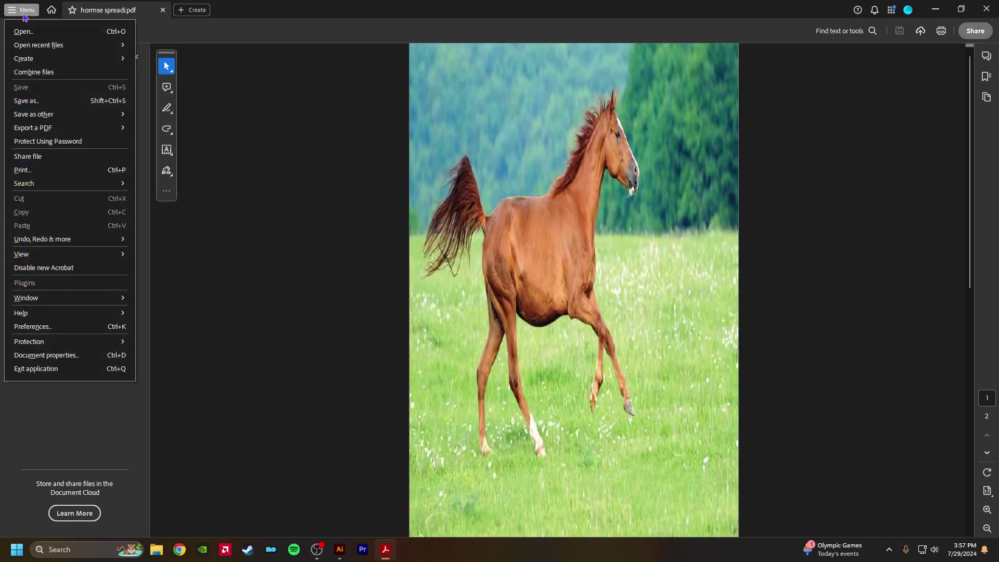
{"action": "left_click", "coordinate": [60, 356]}
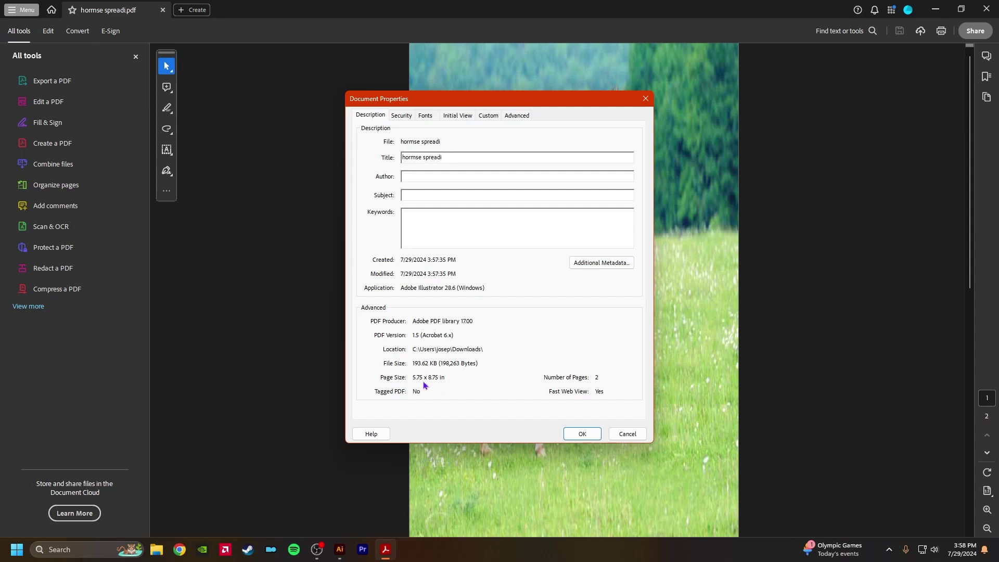
{"action": "left_click", "coordinate": [582, 433]}
{"action": "scroll", "coordinate": [510, 380], "scroll_direction": "down", "scroll_amount": 3}
{"action": "scroll", "coordinate": [516, 379], "scroll_direction": "down", "scroll_amount": 5}
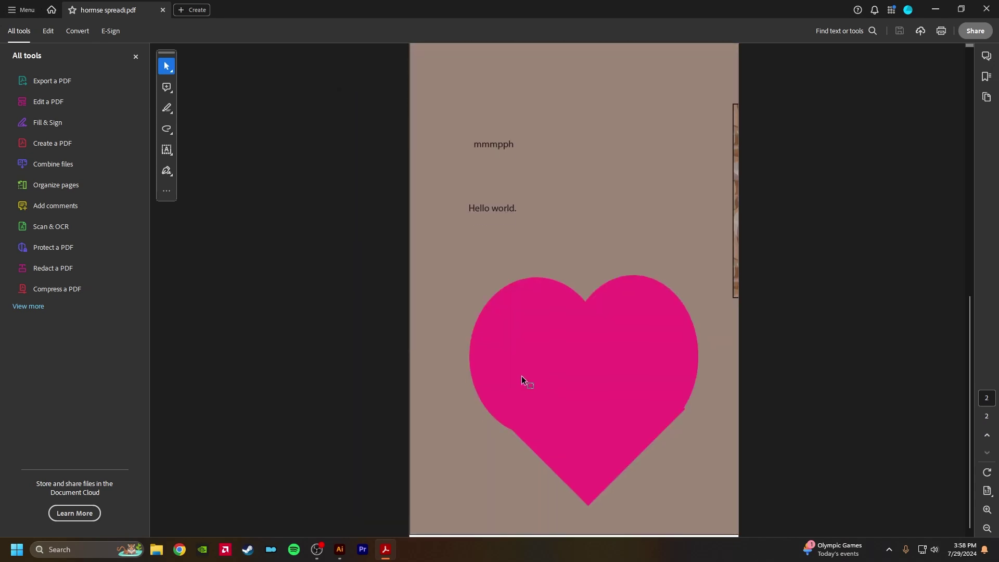
{"action": "left_click", "coordinate": [992, 5]}
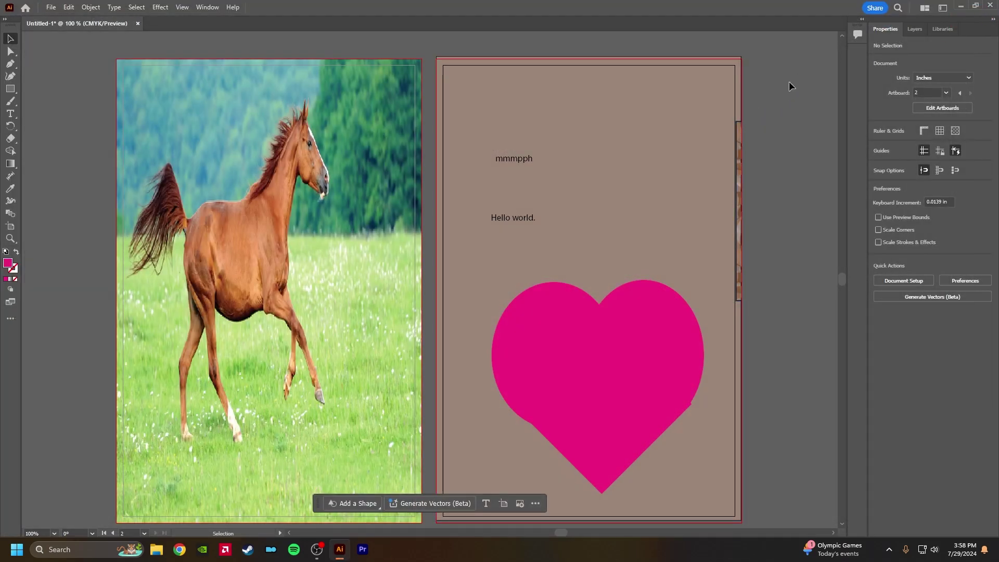
Save the document to Creative Cloud under the name horsts.
{"action": "key", "text": "a"}
{"action": "key", "text": "ctrl+s"}
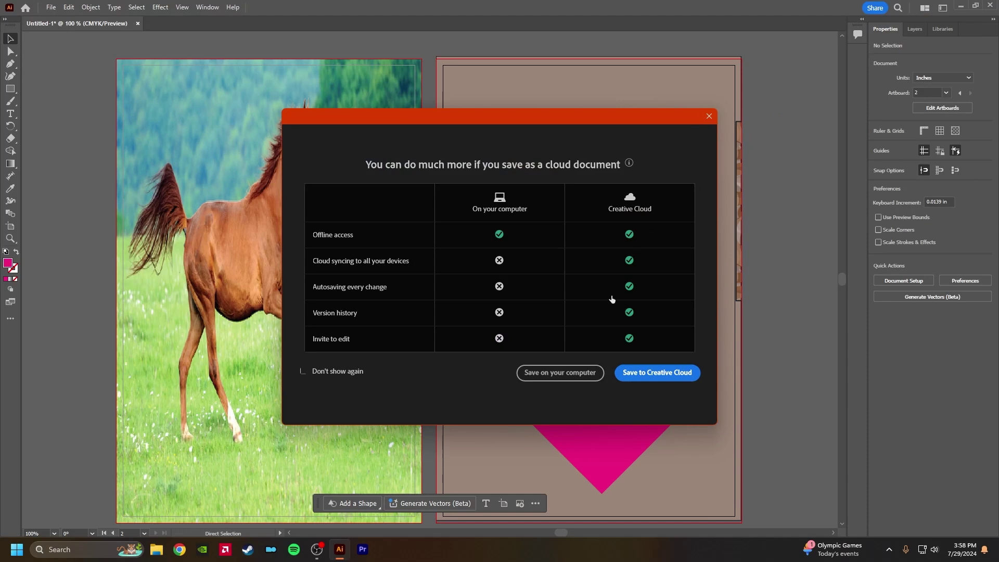
{"action": "left_click", "coordinate": [641, 373]}
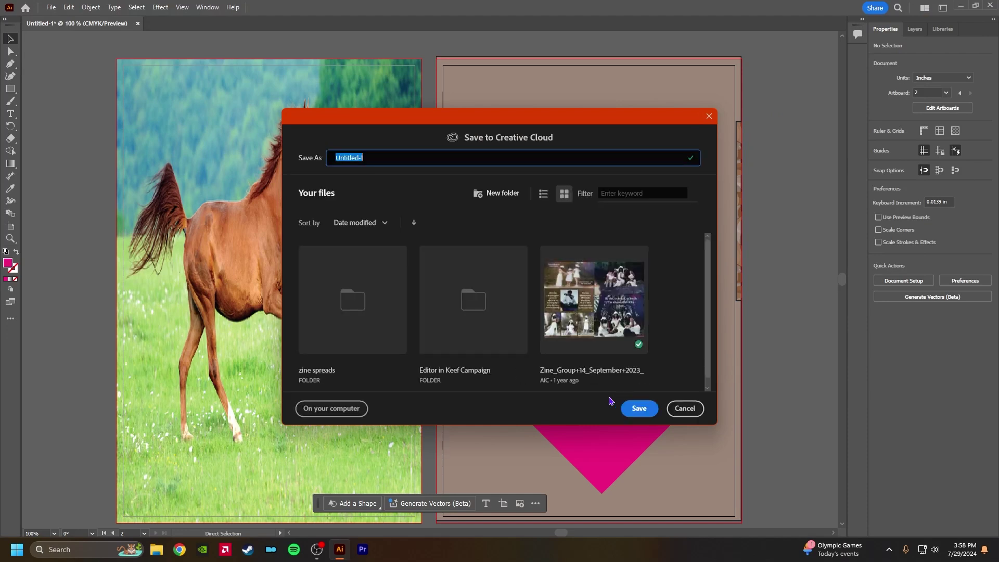
{"action": "type", "text": "horsts"}
{"action": "left_click", "coordinate": [639, 408]}
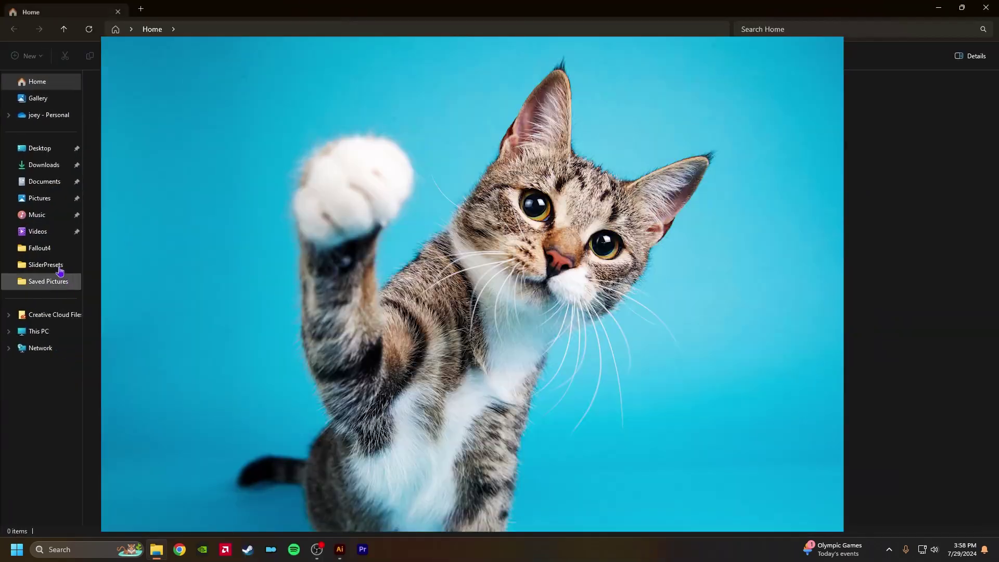
Open the exported hormse spreadi PDF from the Downloads folder and inspect the horse image's quality and both pages.
{"action": "left_click", "coordinate": [44, 165]}
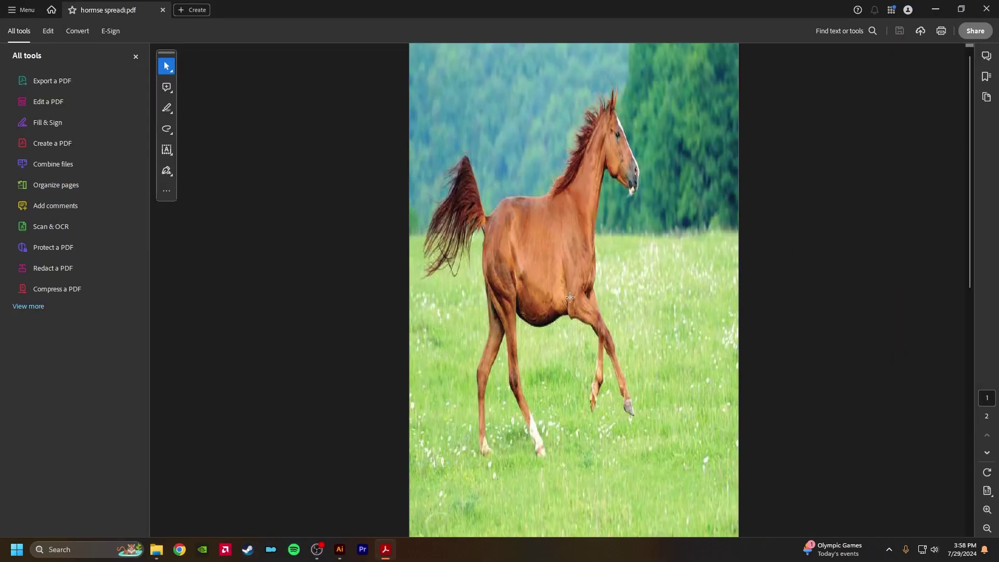
{"action": "scroll", "coordinate": [537, 225], "scroll_direction": "up", "scroll_amount": 5}
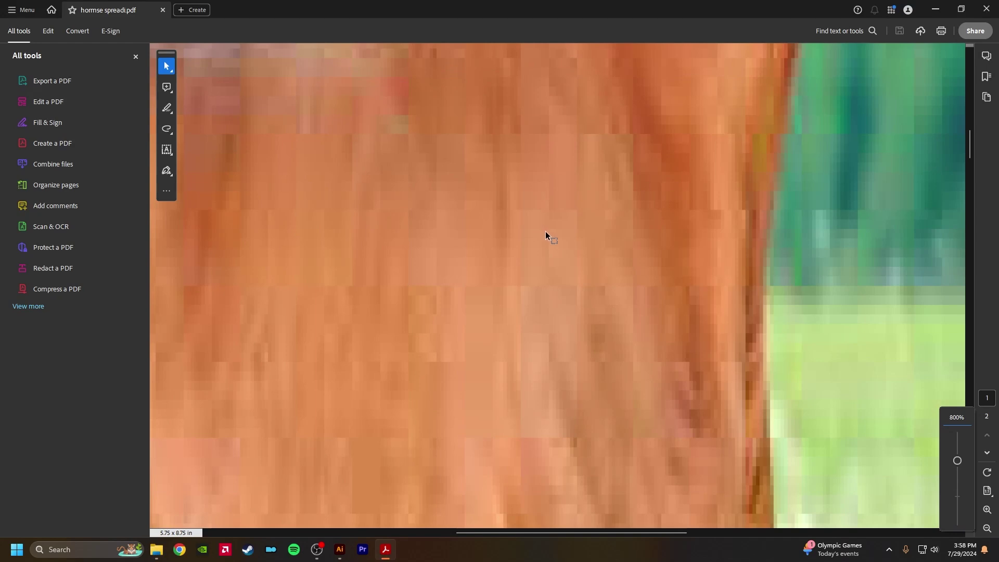
{"action": "scroll", "coordinate": [545, 232], "scroll_direction": "down", "scroll_amount": 4}
{"action": "scroll", "coordinate": [547, 233], "scroll_direction": "down", "scroll_amount": 10}
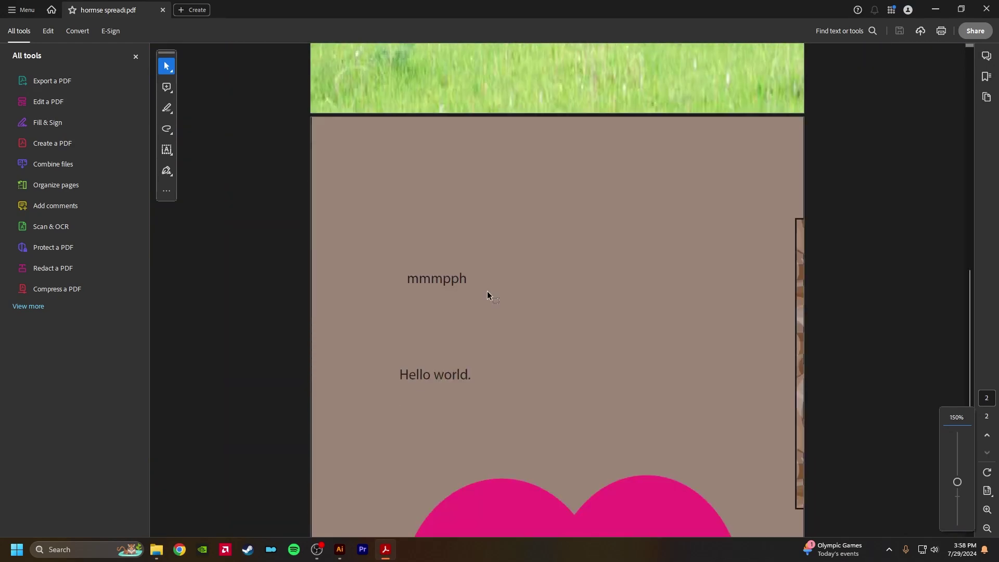
{"action": "scroll", "coordinate": [487, 292], "scroll_direction": "up", "scroll_amount": 5}
{"action": "scroll", "coordinate": [429, 253], "scroll_direction": "up", "scroll_amount": 2}
{"action": "scroll", "coordinate": [318, 345], "scroll_direction": "down", "scroll_amount": 6}
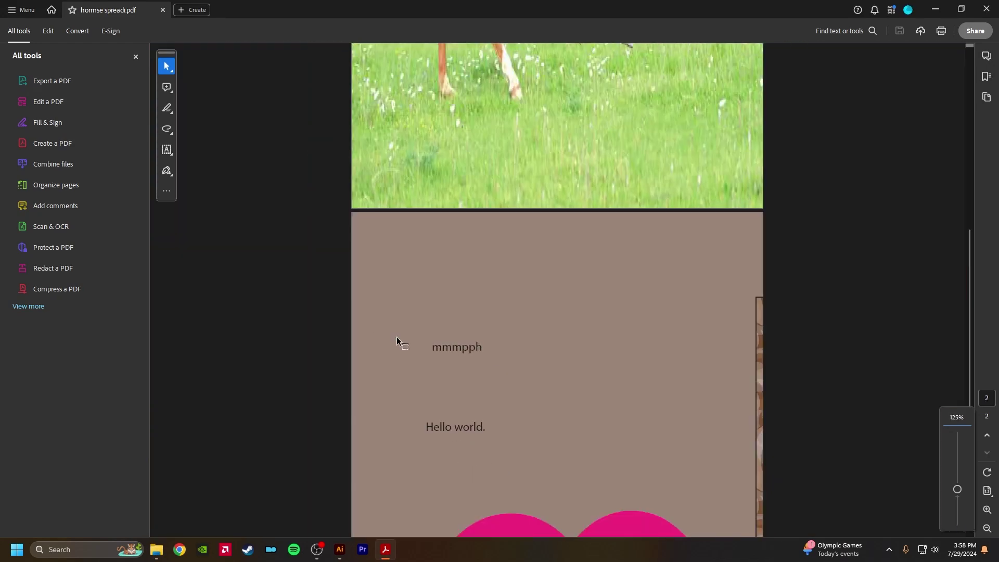
{"action": "scroll", "coordinate": [562, 440], "scroll_direction": "down", "scroll_amount": 5}
Examine the pink heart's edge on the PDF's second page at high magnification, close the PDF and return to Illustrator.
{"action": "scroll", "coordinate": [535, 210], "scroll_direction": "up", "scroll_amount": 8}
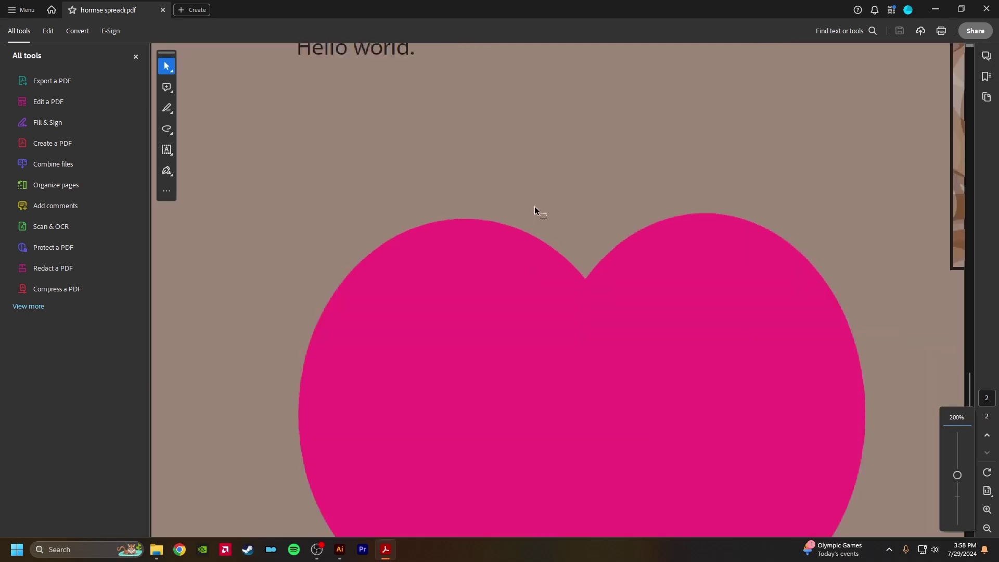
{"action": "scroll", "coordinate": [551, 261], "scroll_direction": "up", "scroll_amount": 3}
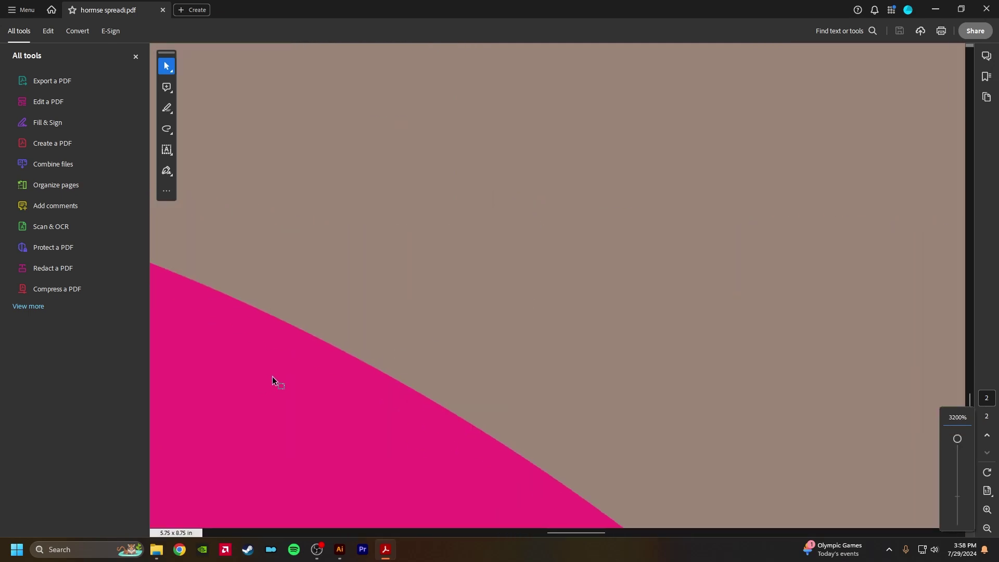
{"action": "scroll", "coordinate": [336, 306], "scroll_direction": "up", "scroll_amount": 2}
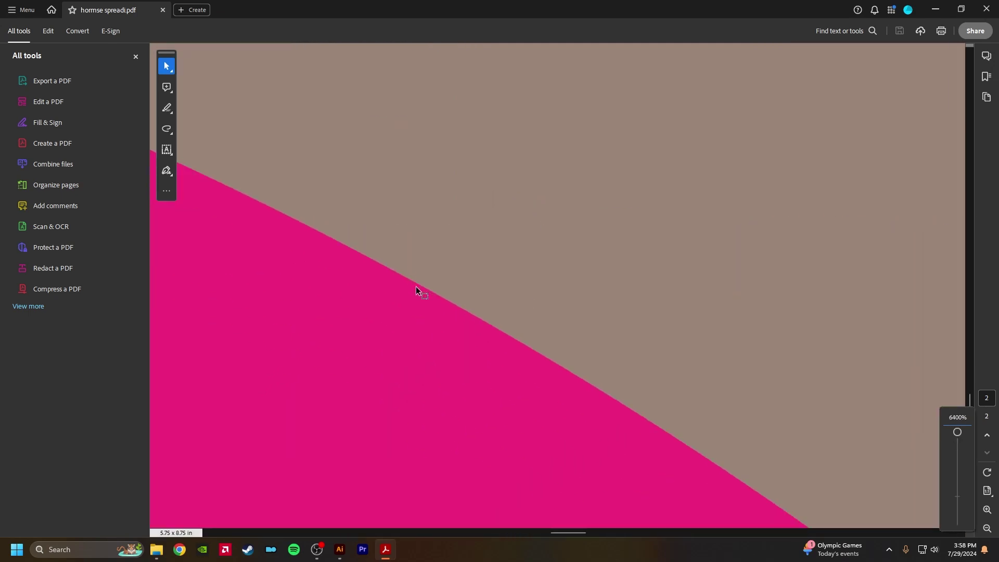
{"action": "scroll", "coordinate": [491, 288], "scroll_direction": "down", "scroll_amount": 10}
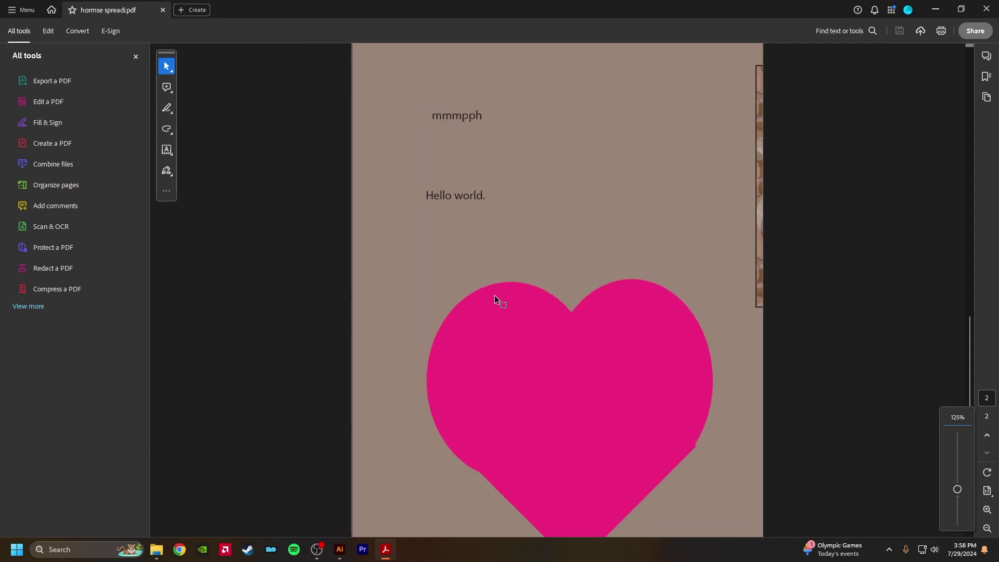
{"action": "scroll", "coordinate": [590, 200], "scroll_direction": "up", "scroll_amount": 2}
{"action": "scroll", "coordinate": [589, 196], "scroll_direction": "up", "scroll_amount": 10}
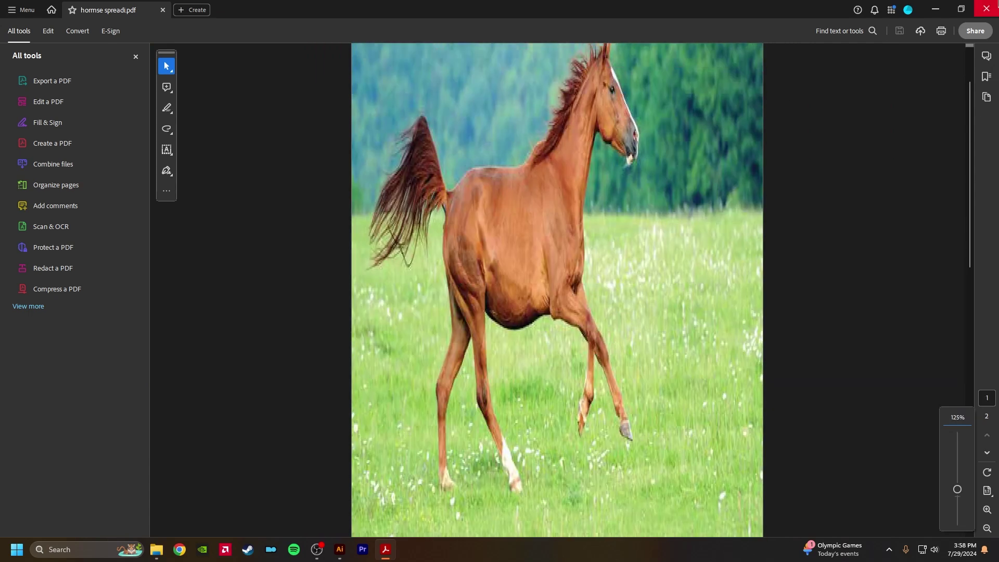
{"action": "left_click", "coordinate": [986, 9]}
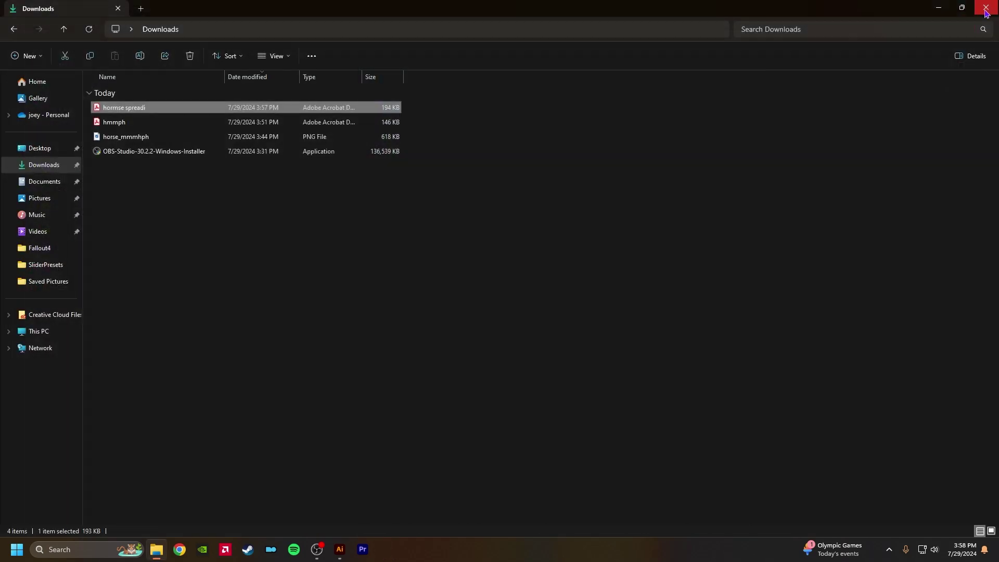
{"action": "left_click", "coordinate": [939, 13]}
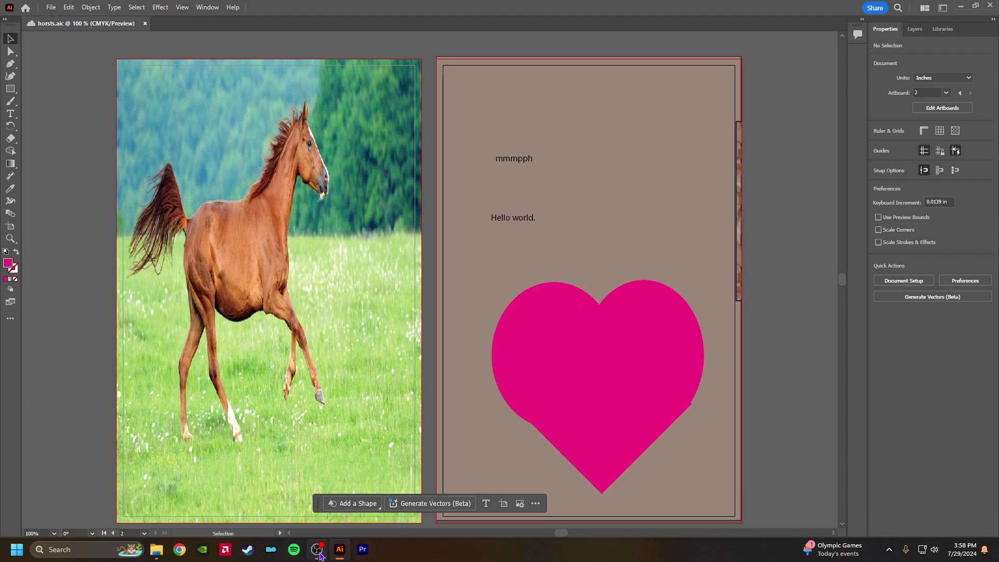
{"action": "mouse_move", "coordinate": [320, 553]}
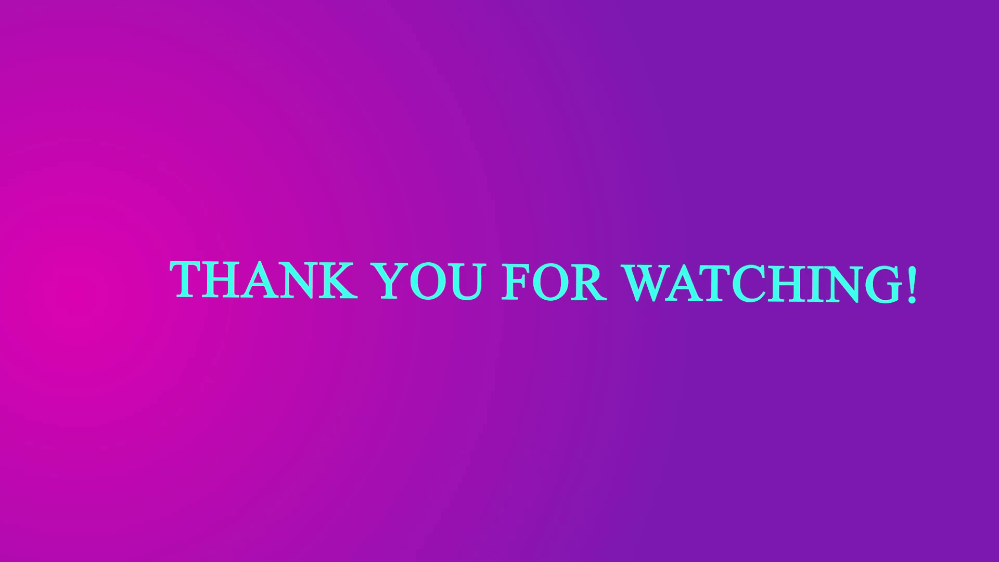